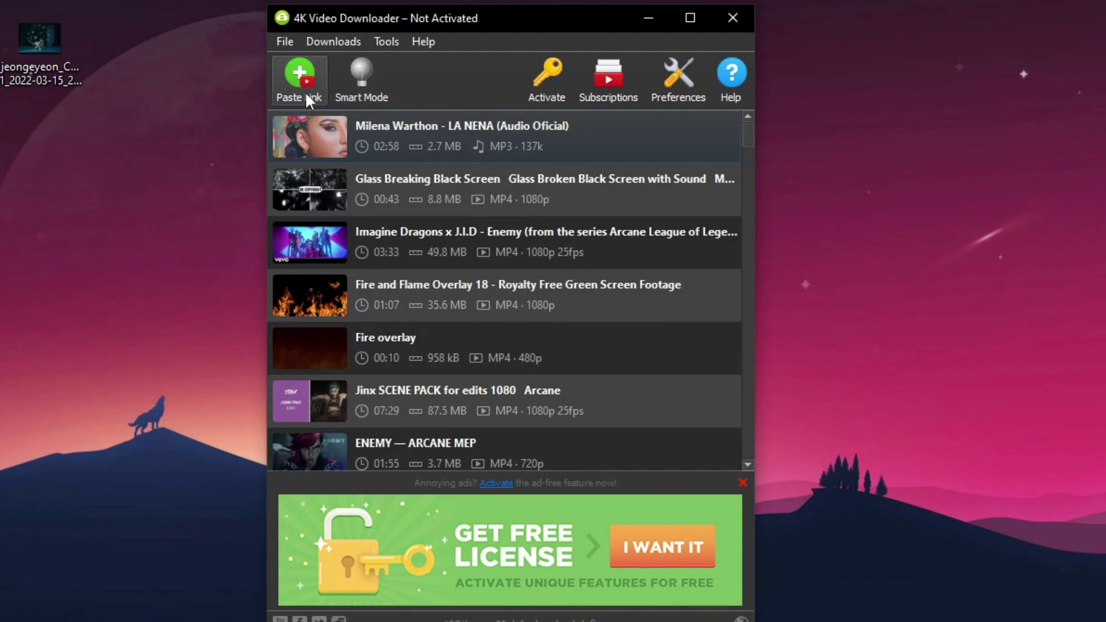
# Step: Paste the LILI's FILM [The Movie] link into 4K Video Downloader and pick 1080p 25fps quality
pyautogui.click(305, 95)
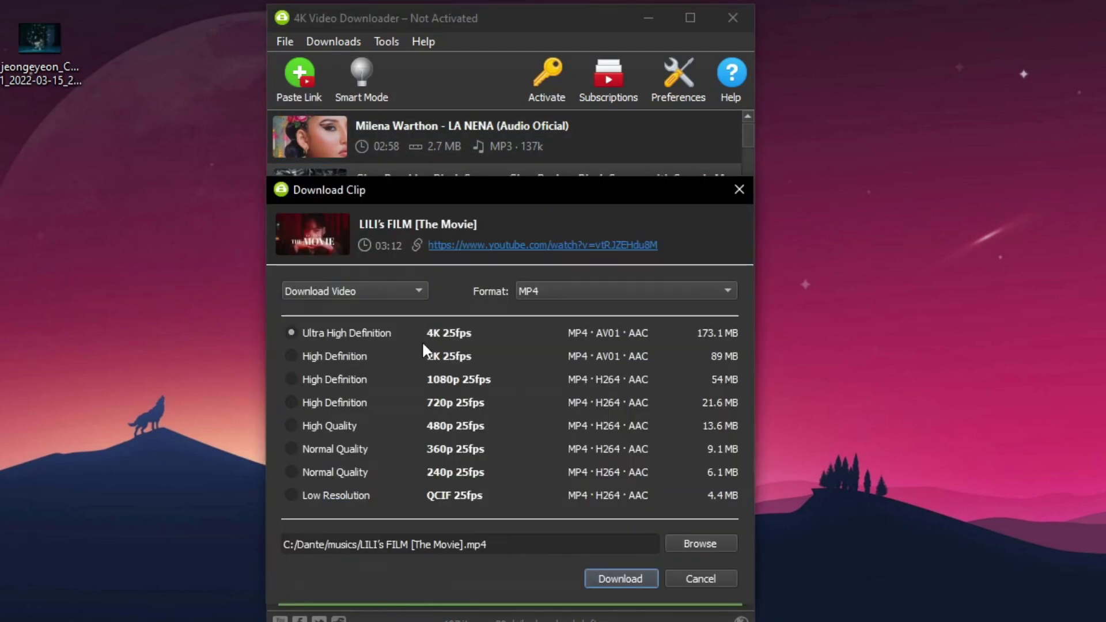
pyautogui.click(370, 379)
# Step: Switch the download to 4K 25fps, then load the downloaded clip into HandBrake as source
pyautogui.click(356, 331)
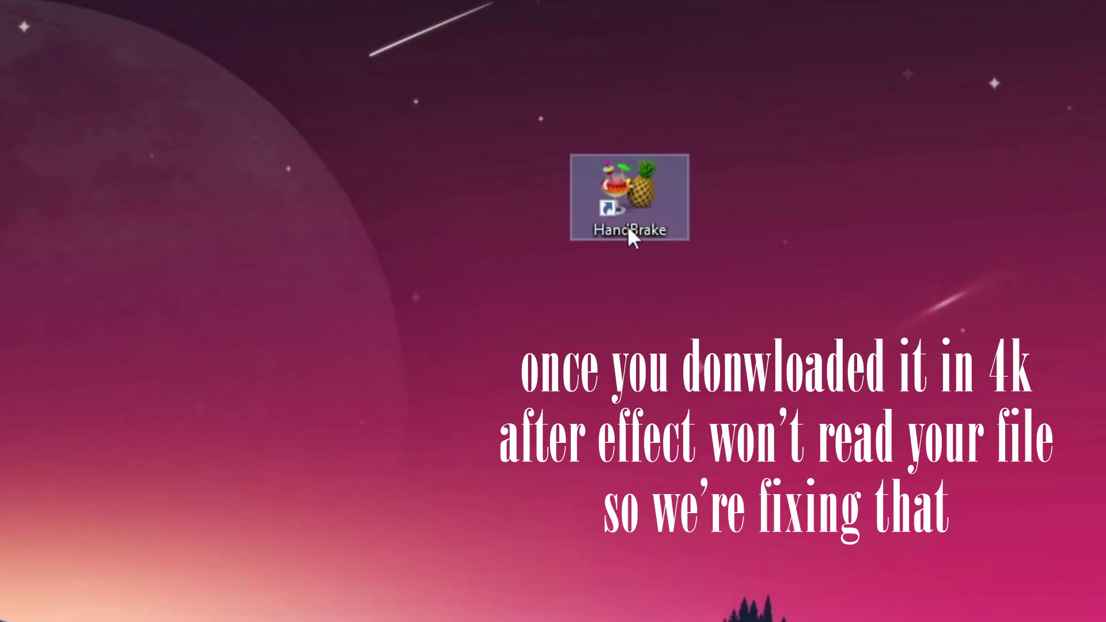
pyautogui.doubleClick(623, 226)
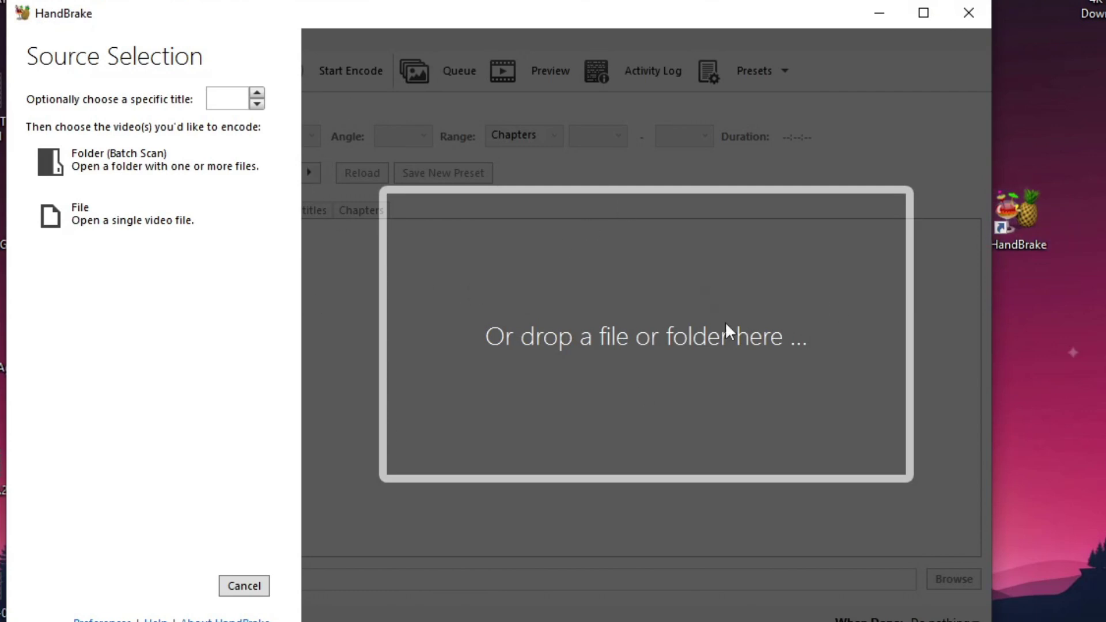
pyautogui.moveTo(303, 615); pyautogui.dragTo(518, 369)
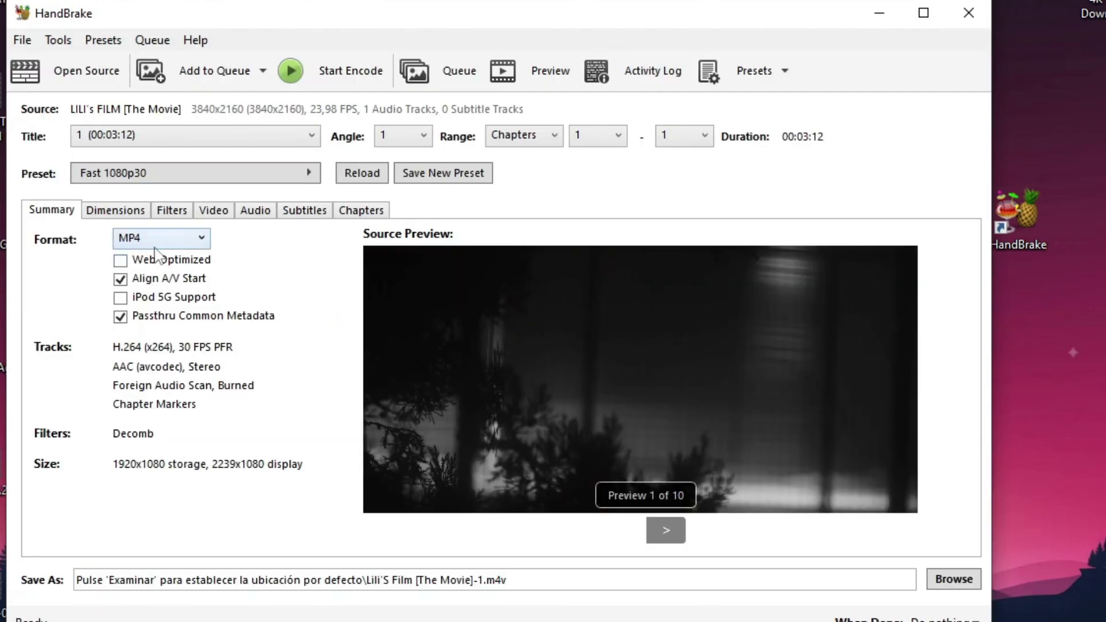
pyautogui.click(144, 238)
# Step: Keep the MP4 container and raise the resolution limit to 2160p 4K Ultra HD
pyautogui.press('Escape')
pyautogui.click(138, 211)
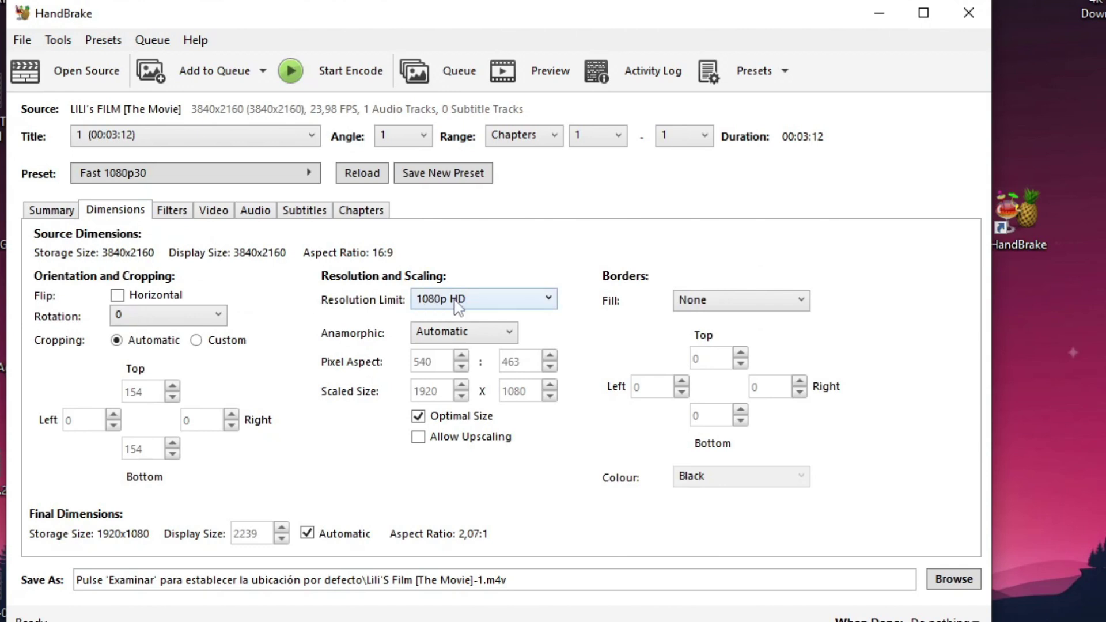
pyautogui.click(544, 299)
pyautogui.press('Up')
pyautogui.press('Up')
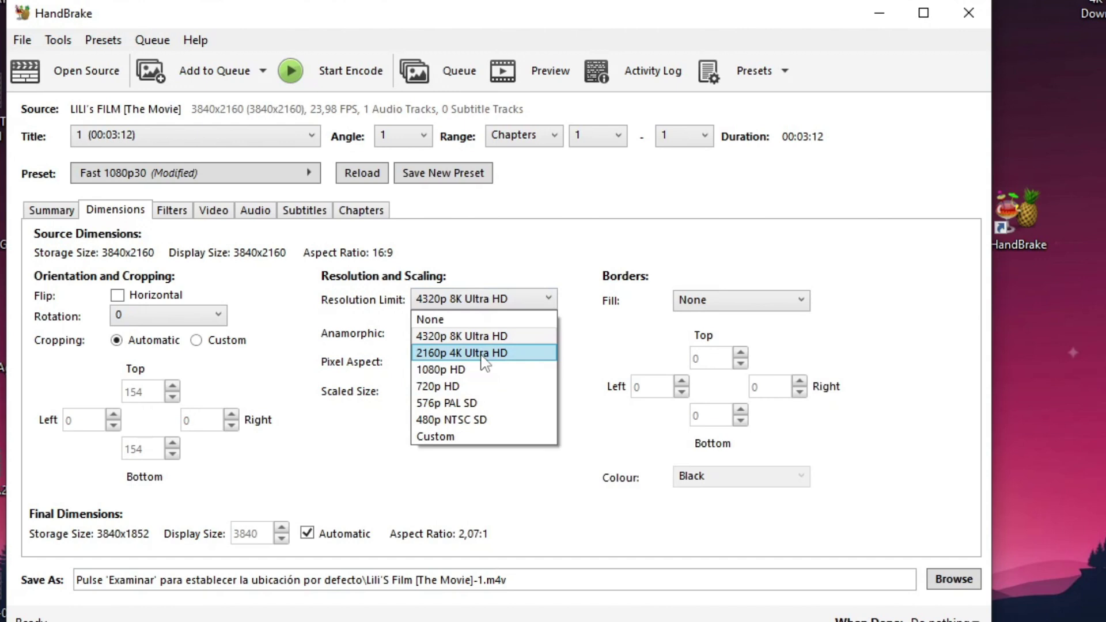
pyautogui.click(482, 352)
# Step: Keep the H.264 (x264) encoder and set framerate to Same as source, constant
pyautogui.click(173, 213)
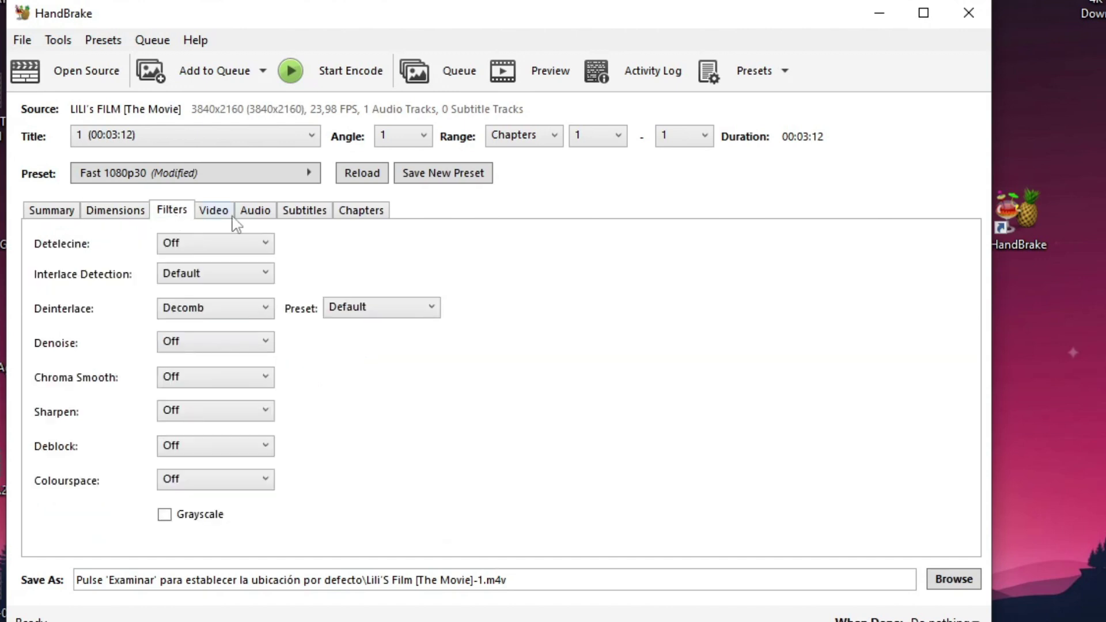
pyautogui.click(232, 216)
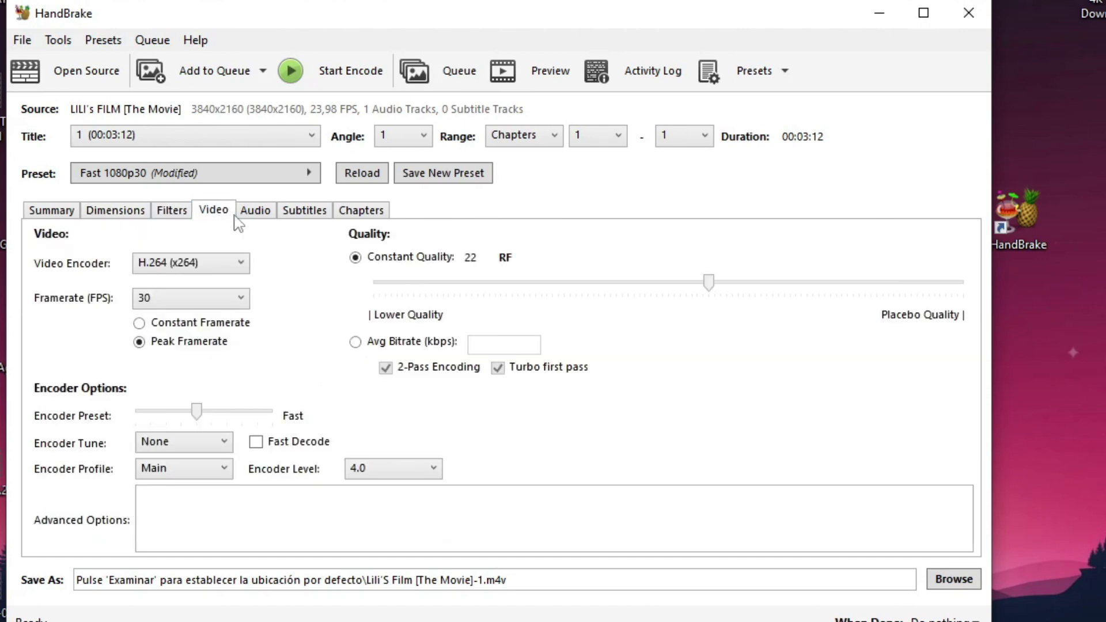
pyautogui.click(214, 262)
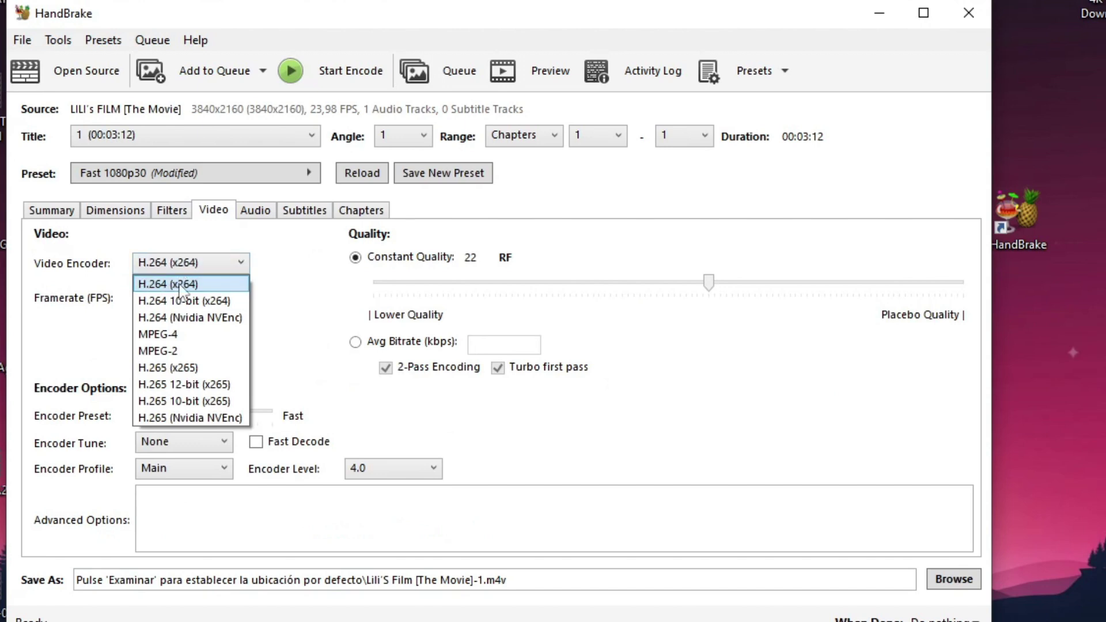
pyautogui.click(174, 286)
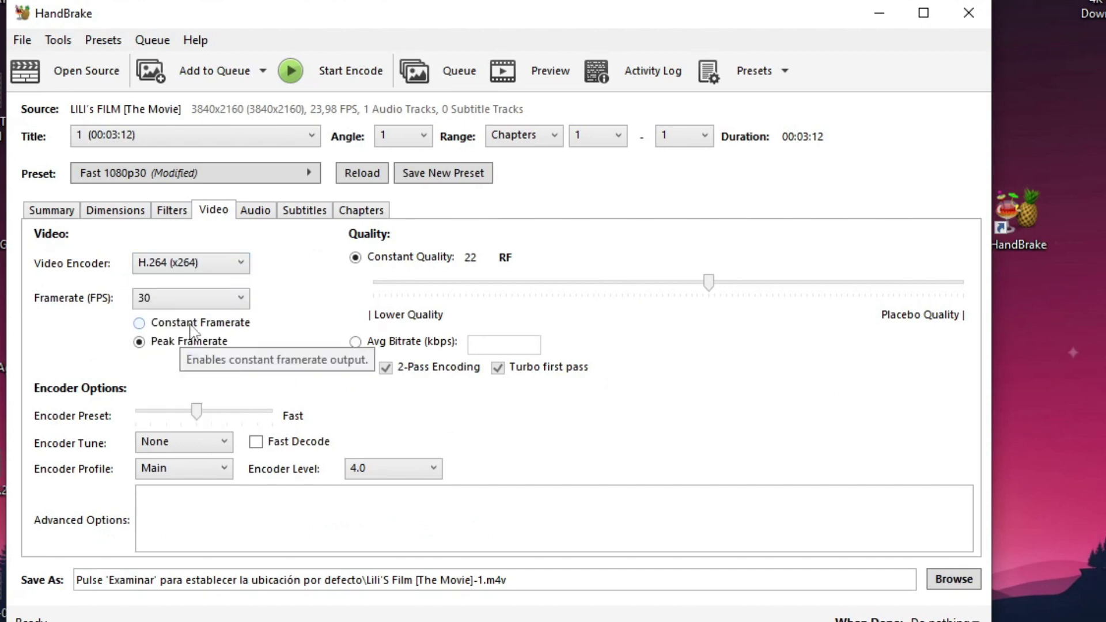
pyautogui.click(238, 297)
pyautogui.click(240, 319)
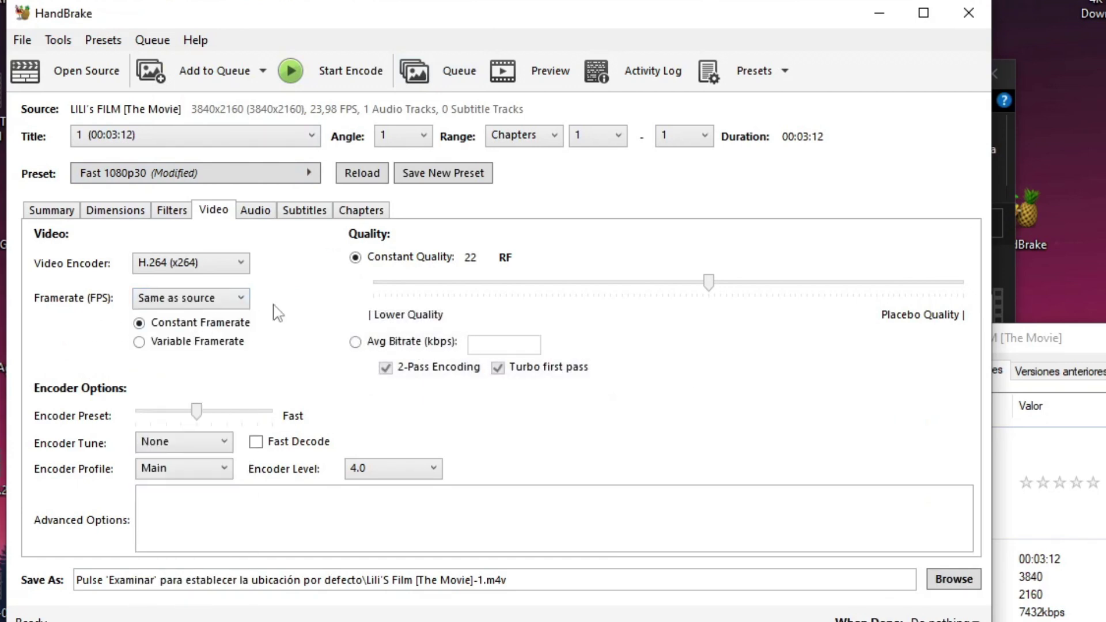
# Step: Leave Constant Quality at RF 22 and review the 3840x1852, source-framerate CFR summary
pyautogui.moveTo(710, 275)
pyautogui.mouseDown()
pyautogui.moveTo(682, 281)
pyautogui.moveTo(710, 282)
pyautogui.mouseUp()
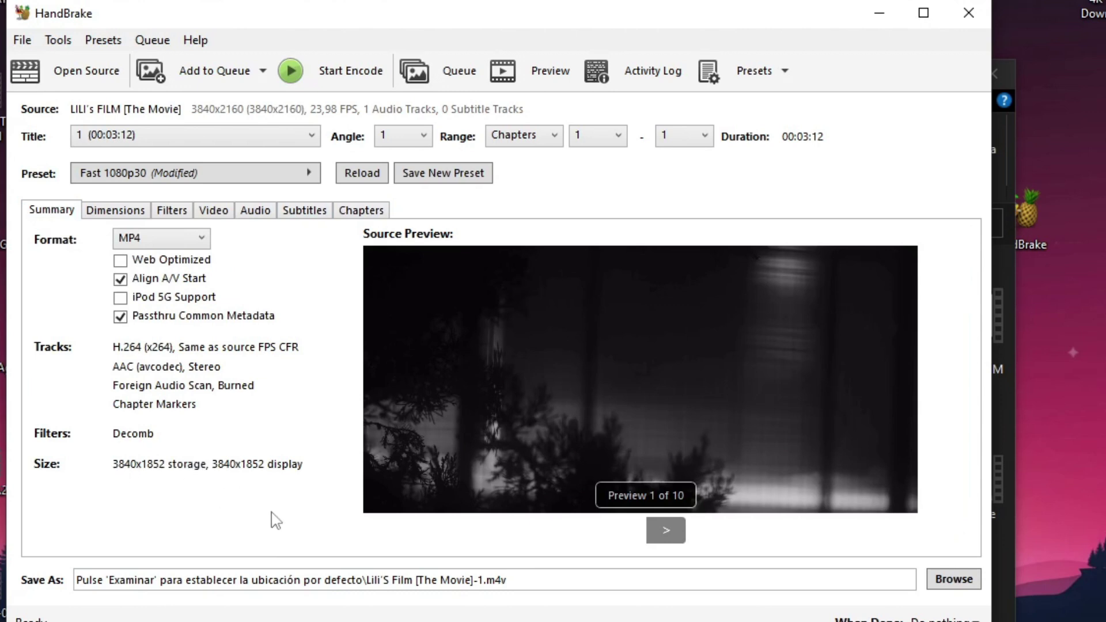
# Step: Encode the output as 'Lili'S Film [The Movie]-1 4k' and add it to Comp 3
pyautogui.click(375, 579)
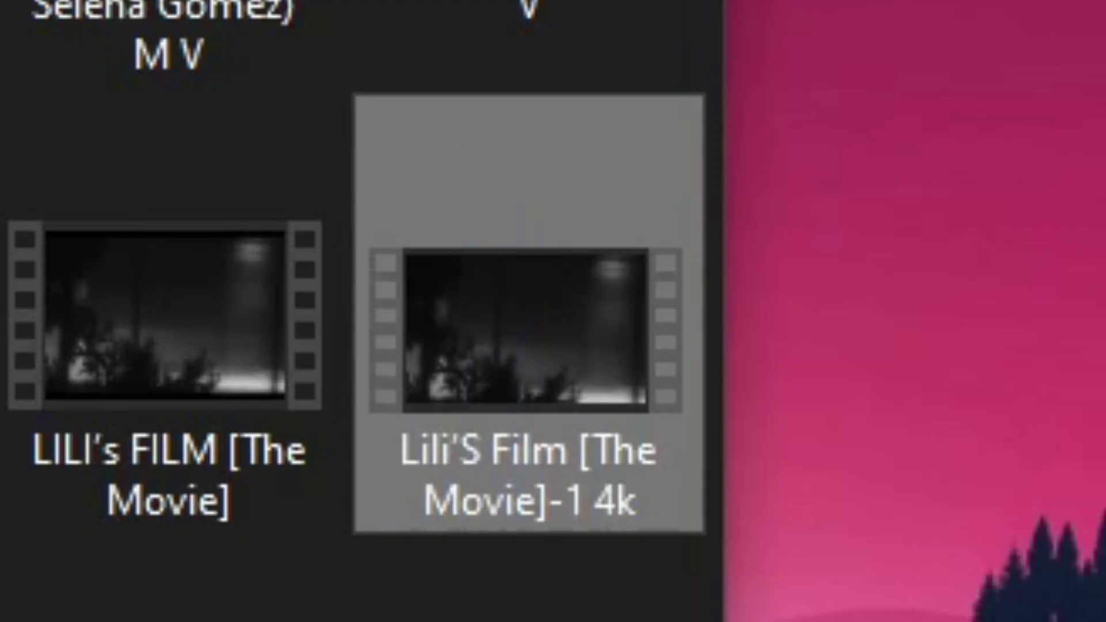
pyautogui.moveTo(584, 621); pyautogui.dragTo(527, 354)
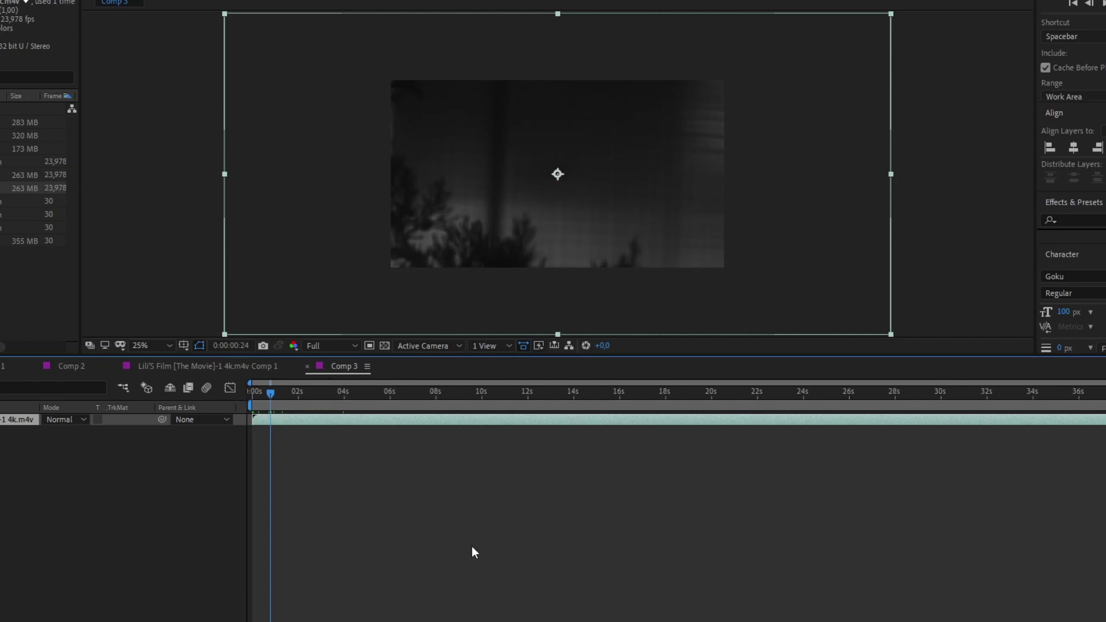
# Step: Scale the 4k clip layer in Comp 3 to 60%, then preview Comp 1
pyautogui.press('s')
pyautogui.moveTo(62, 431); pyautogui.dragTo(35, 438)
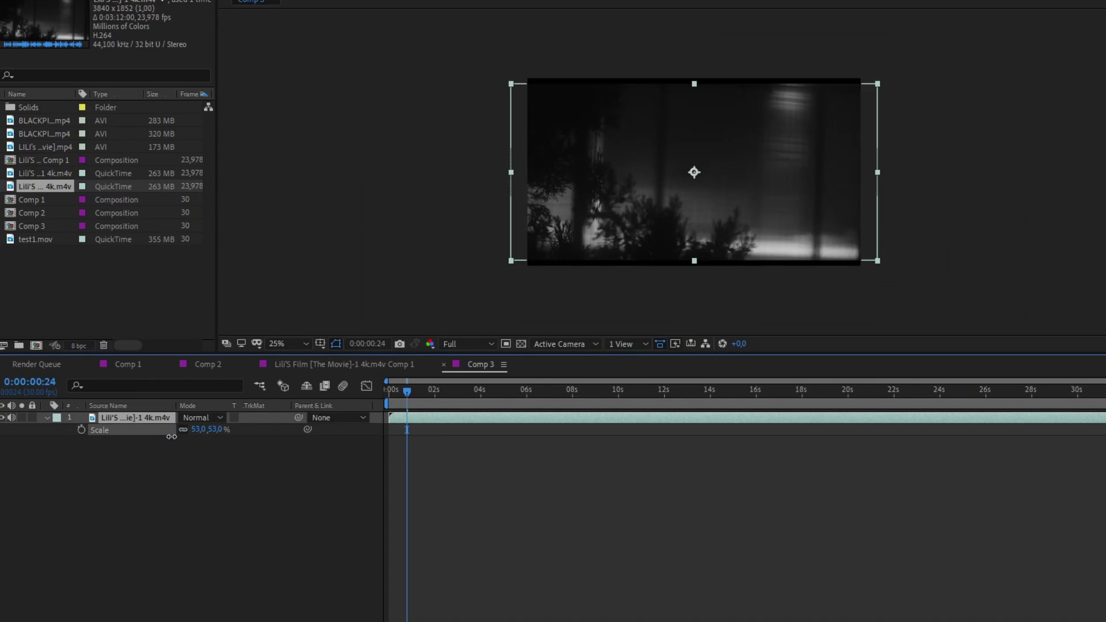
pyautogui.moveTo(172, 437); pyautogui.dragTo(175, 436)
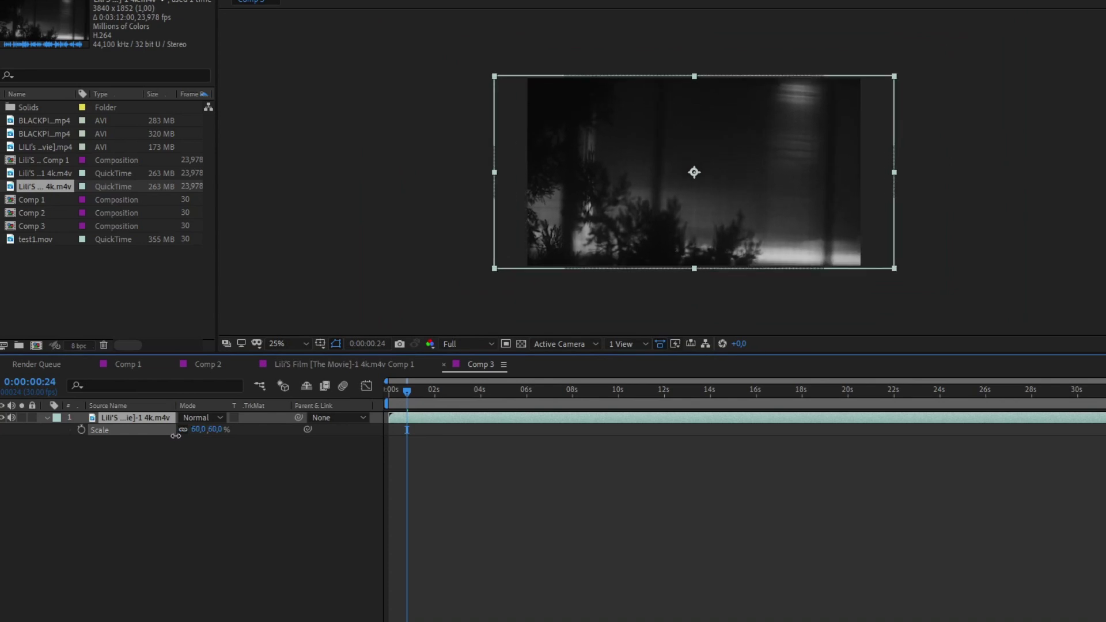
pyautogui.click(499, 481)
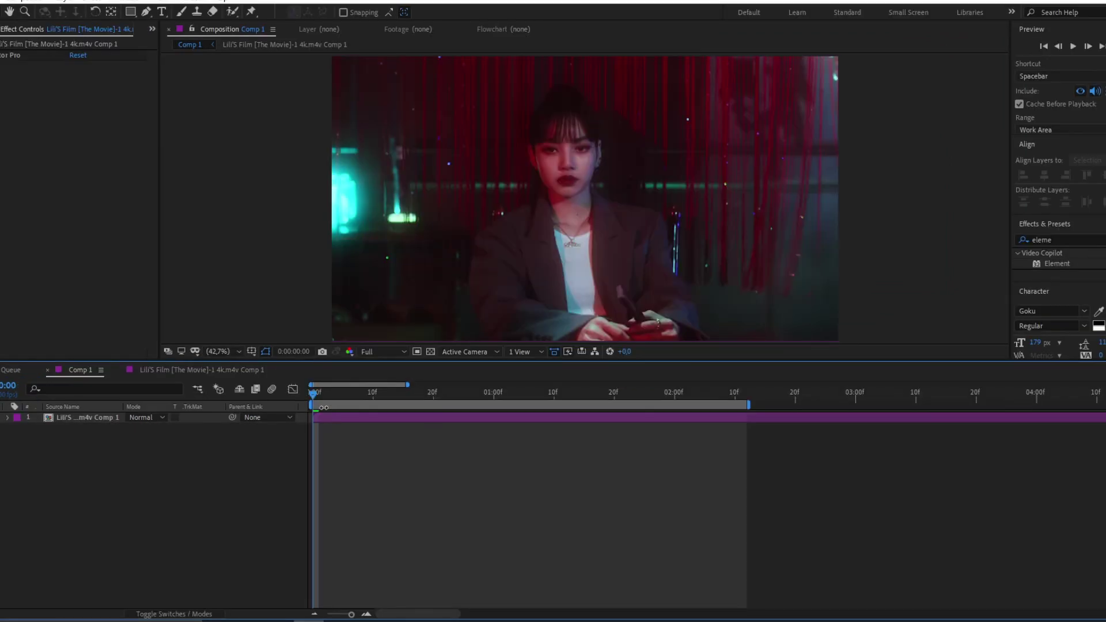
pyautogui.moveTo(321, 407)
pyautogui.mouseDown()
pyautogui.moveTo(489, 390)
pyautogui.moveTo(314, 392)
pyautogui.mouseUp()
# Step: Add an adjustment layer to Comp 1 and apply the Sharpen effect to it
pyautogui.rightClick(408, 465)
pyautogui.moveTo(433, 472)
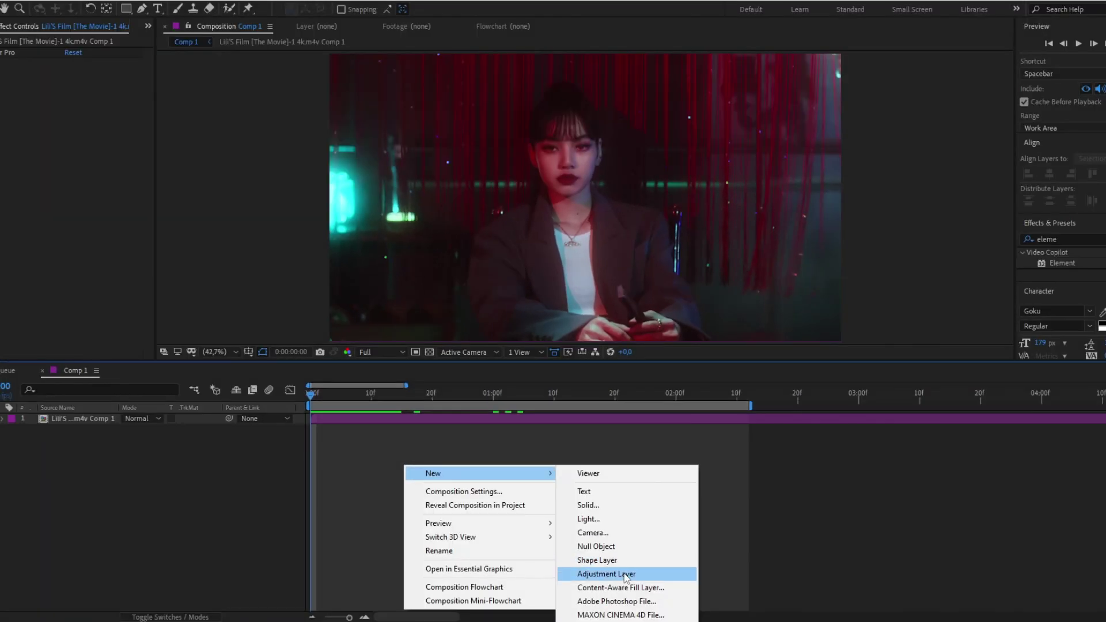
pyautogui.click(626, 578)
pyautogui.hotkey('ctrl', 'space')
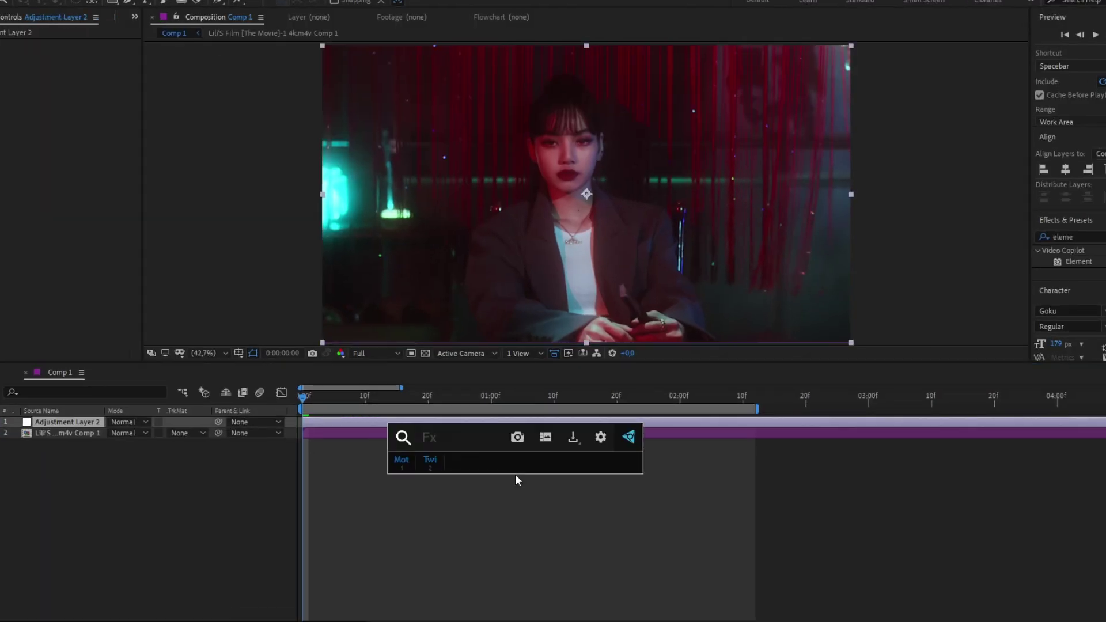
pyautogui.write('sharo')
pyautogui.press('BackSpace')
pyautogui.press('BackSpace')
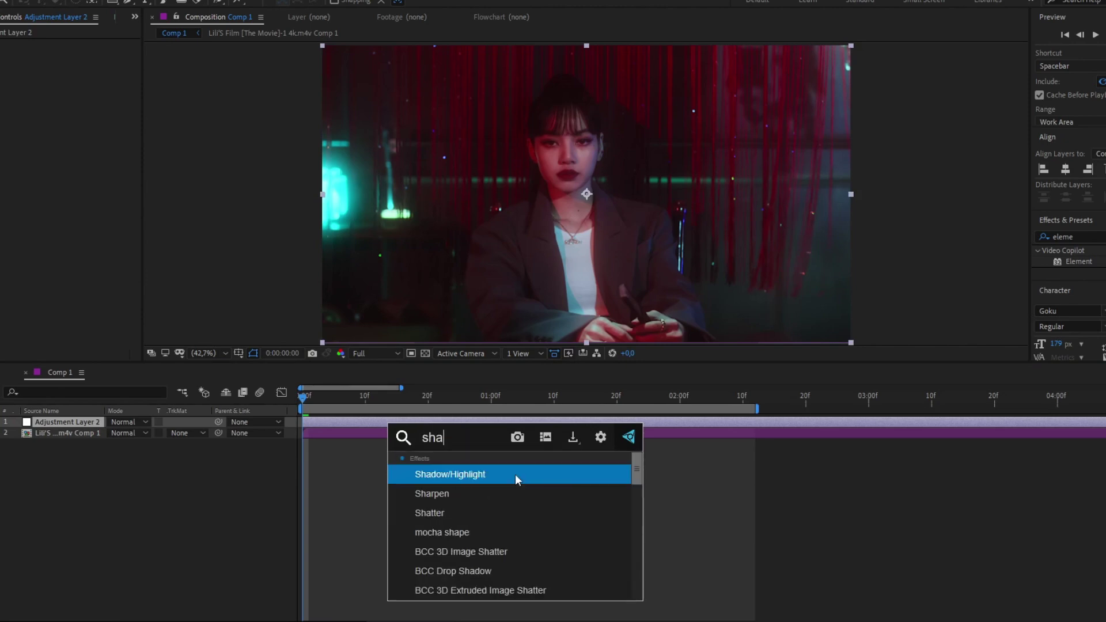
pyautogui.write('rpen')
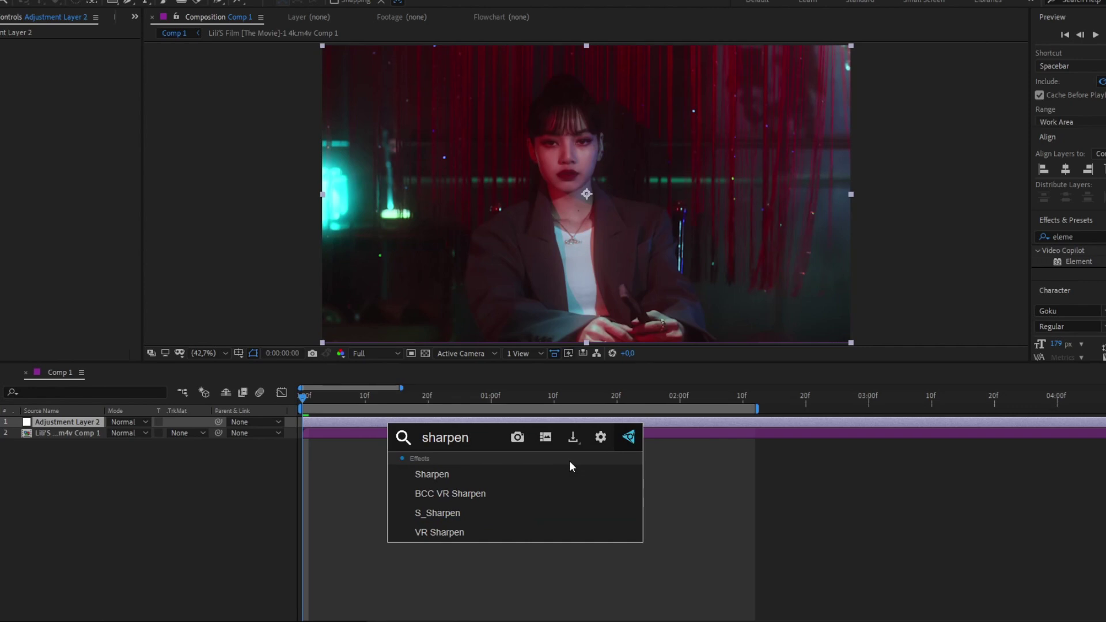
pyautogui.press('Return')
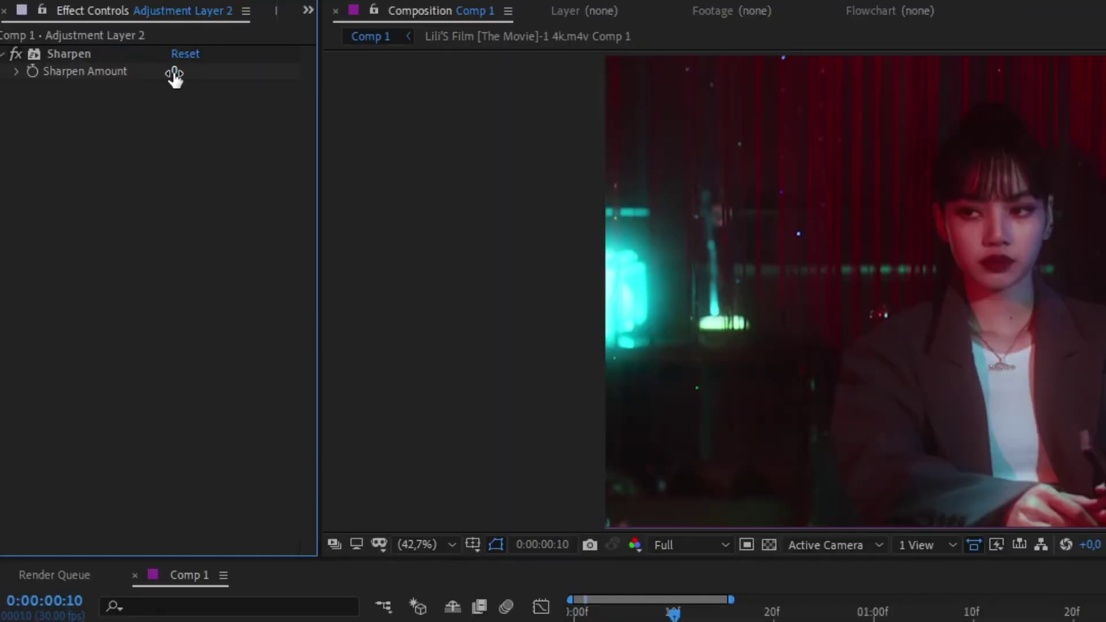
# Step: Set the Sharpen Amount to 50 after inspecting the sharpened close-up
pyautogui.moveTo(174, 72); pyautogui.dragTo(249, 73)
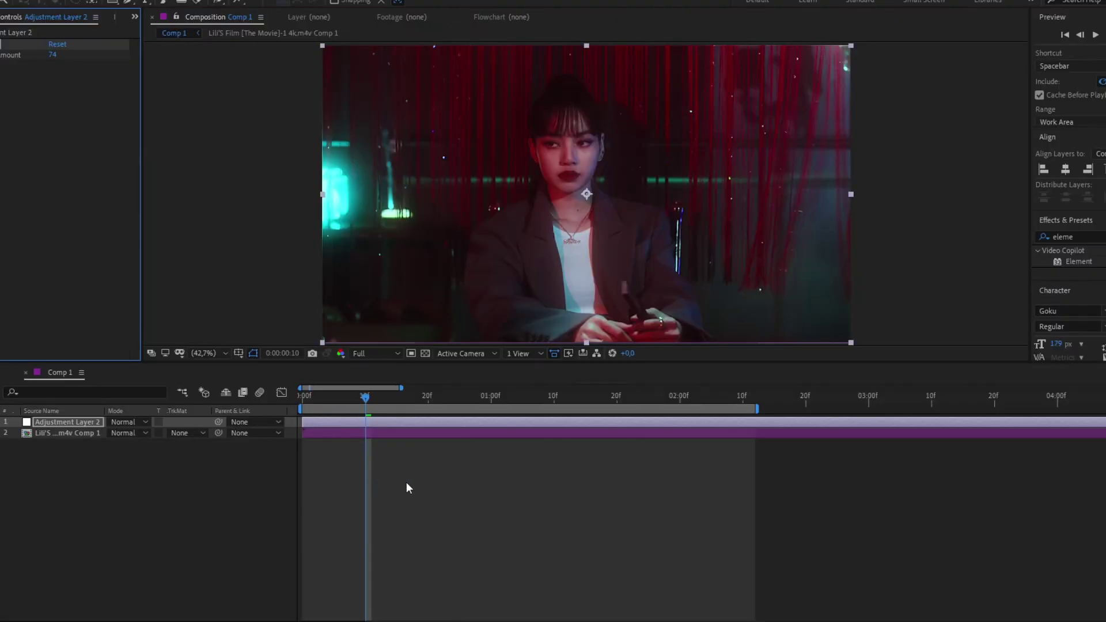
pyautogui.scroll(5, 669, 223)
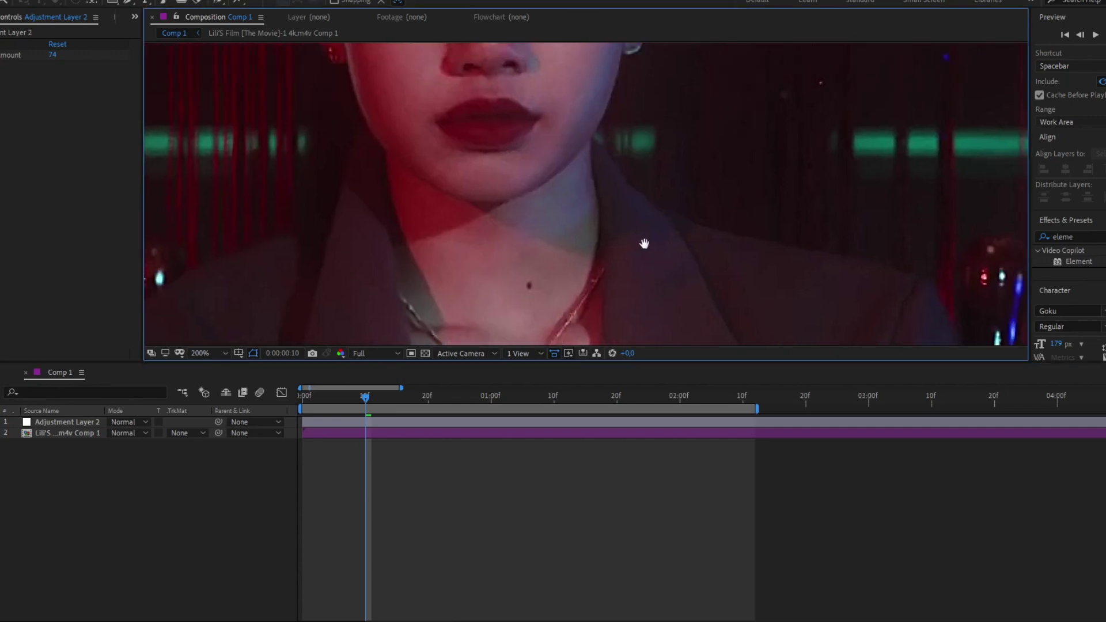
pyautogui.moveTo(613, 242); pyautogui.dragTo(586, 251)
pyautogui.scroll(2, 620, 216)
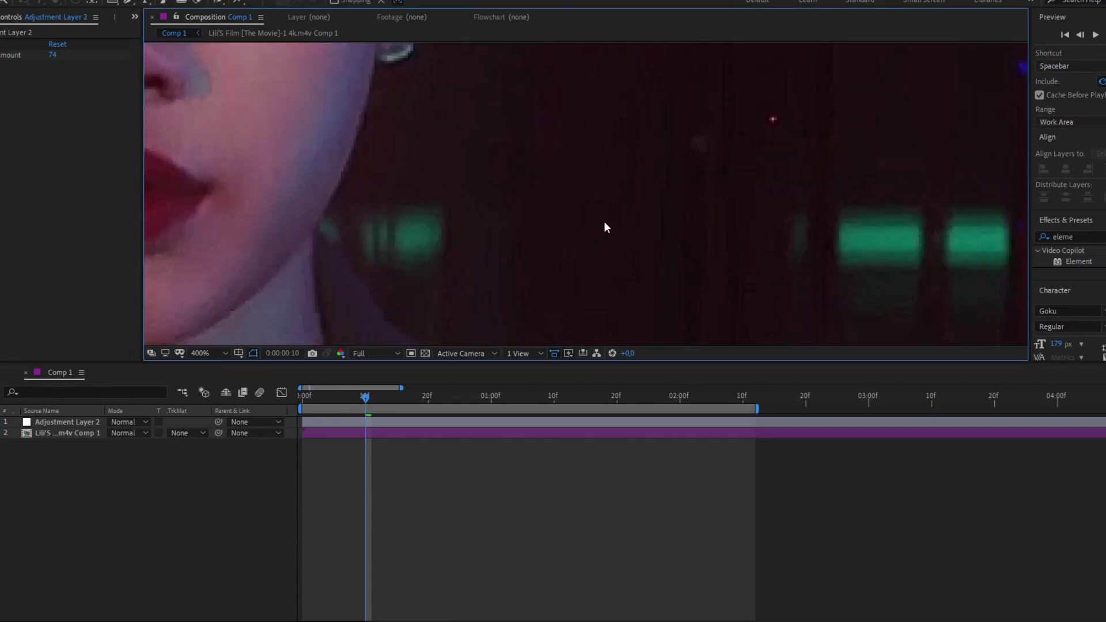
pyautogui.scroll(-2, 517, 185)
pyautogui.scroll(-2, 595, 168)
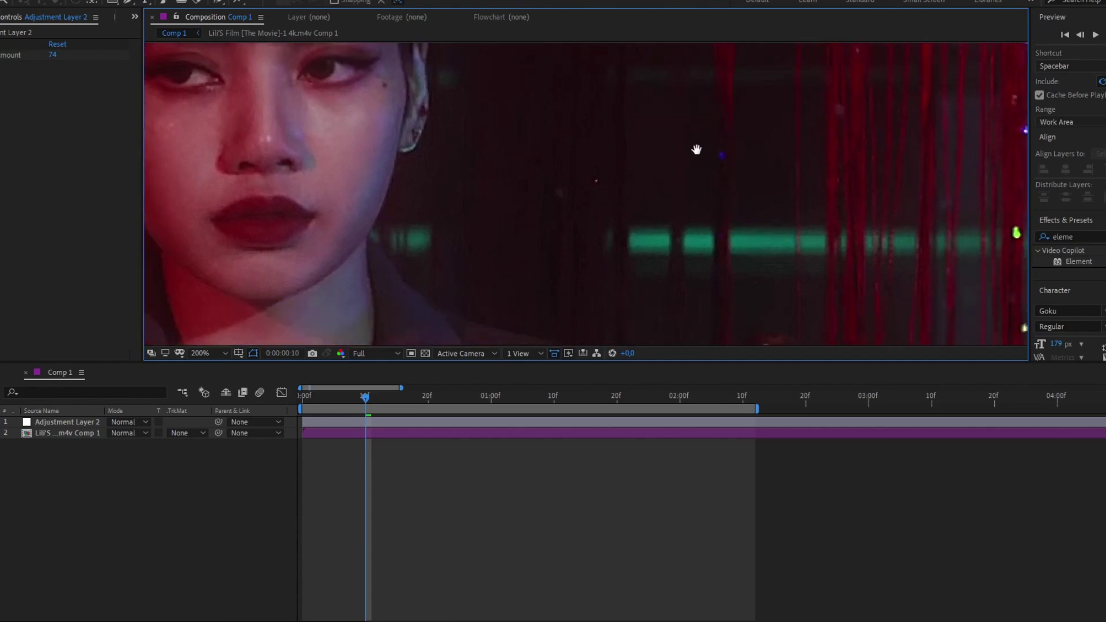
pyautogui.hotkey('shift', '/')
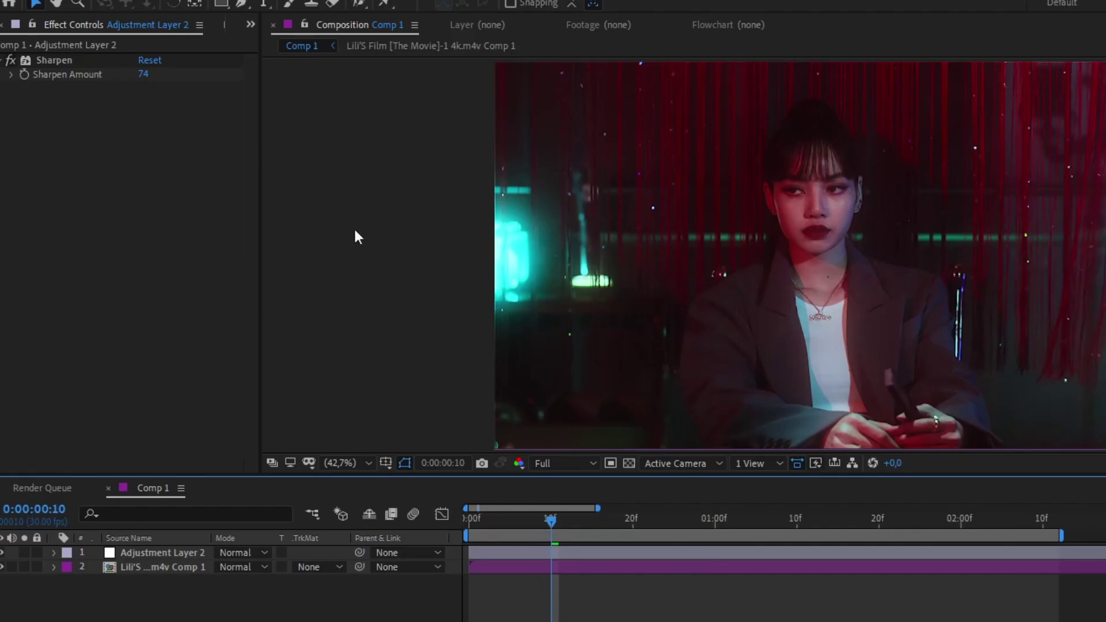
pyautogui.click(144, 76)
pyautogui.write('50')
pyautogui.press('Return')
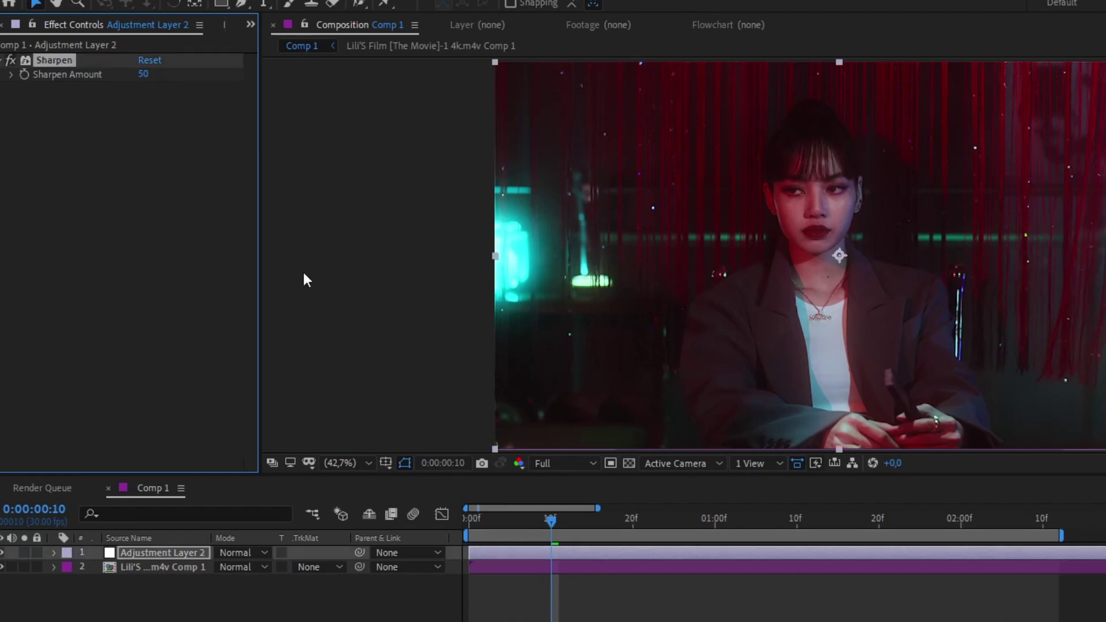
pyautogui.press('F2')
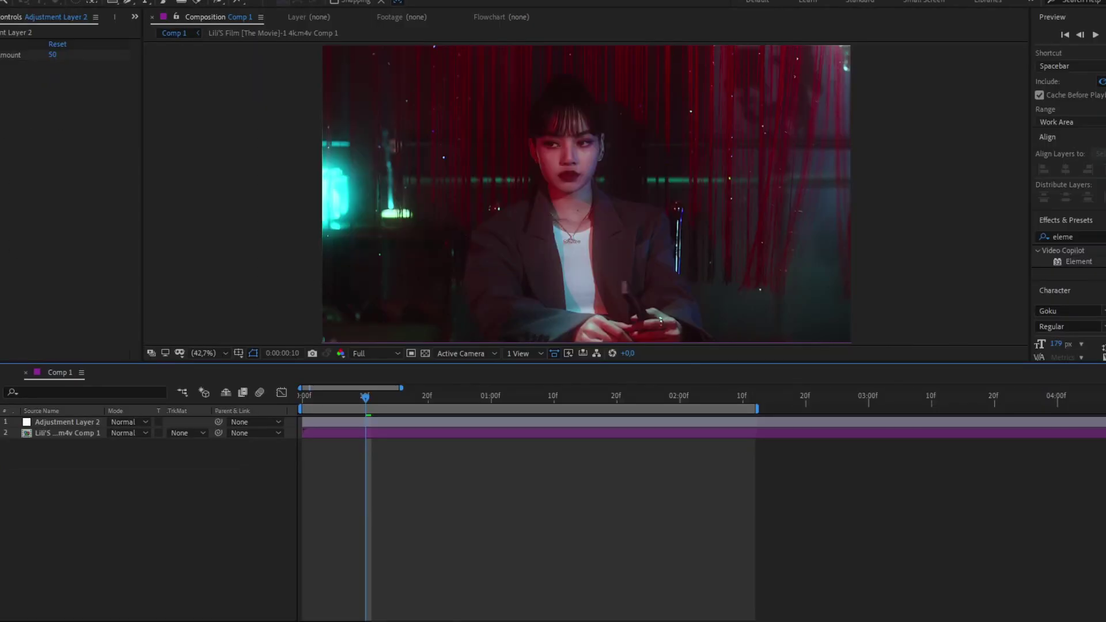
# Step: Apply Unsharp Mask to the adjustment layer with an Amount of 15
pyautogui.click(492, 423)
pyautogui.hotkey('ctrl', 'space')
pyautogui.write('unsh')
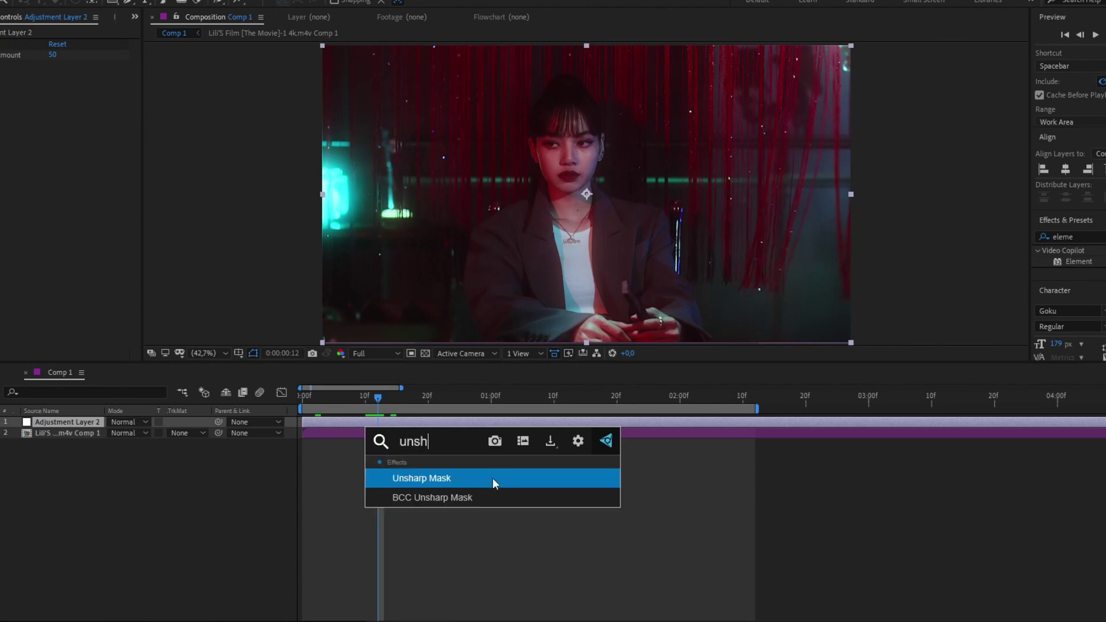
pyautogui.press('Return')
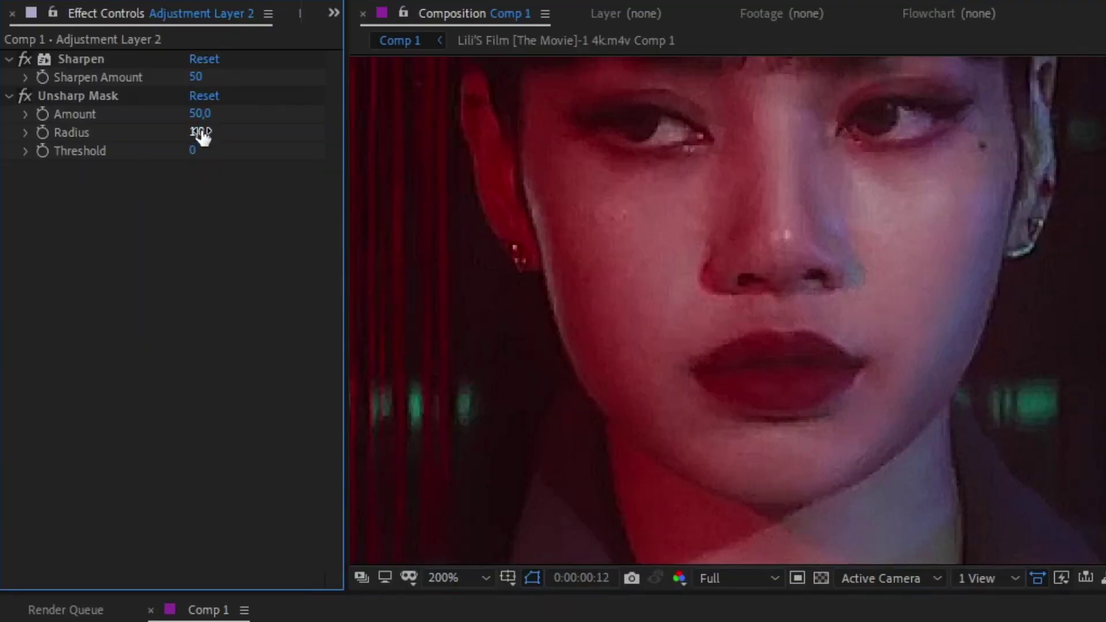
pyautogui.click(54, 76)
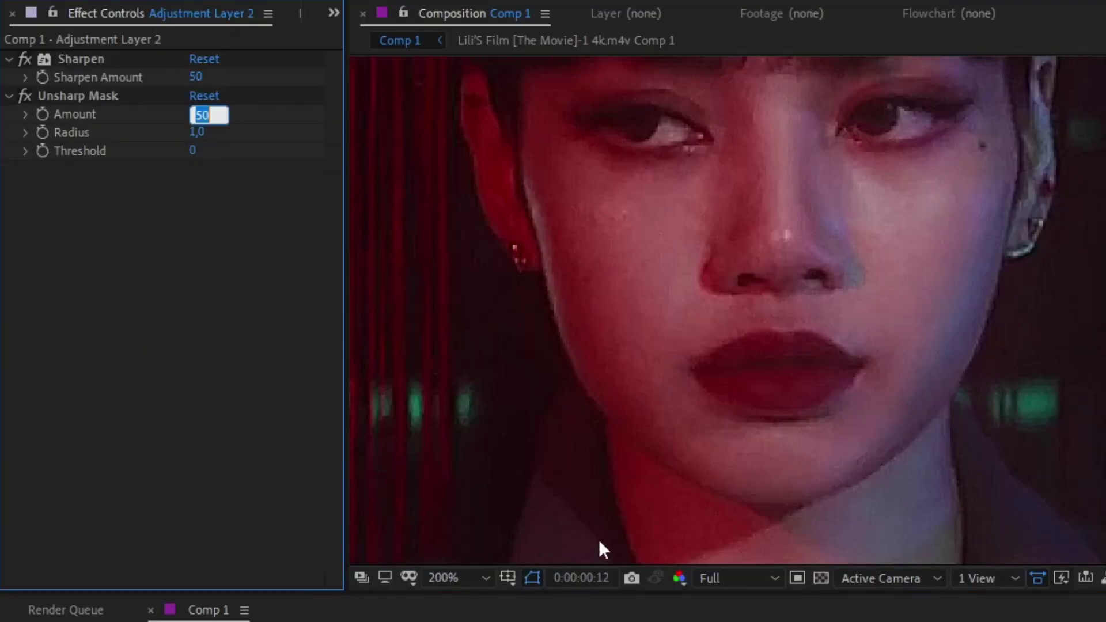
pyautogui.write('20')
pyautogui.press('Return')
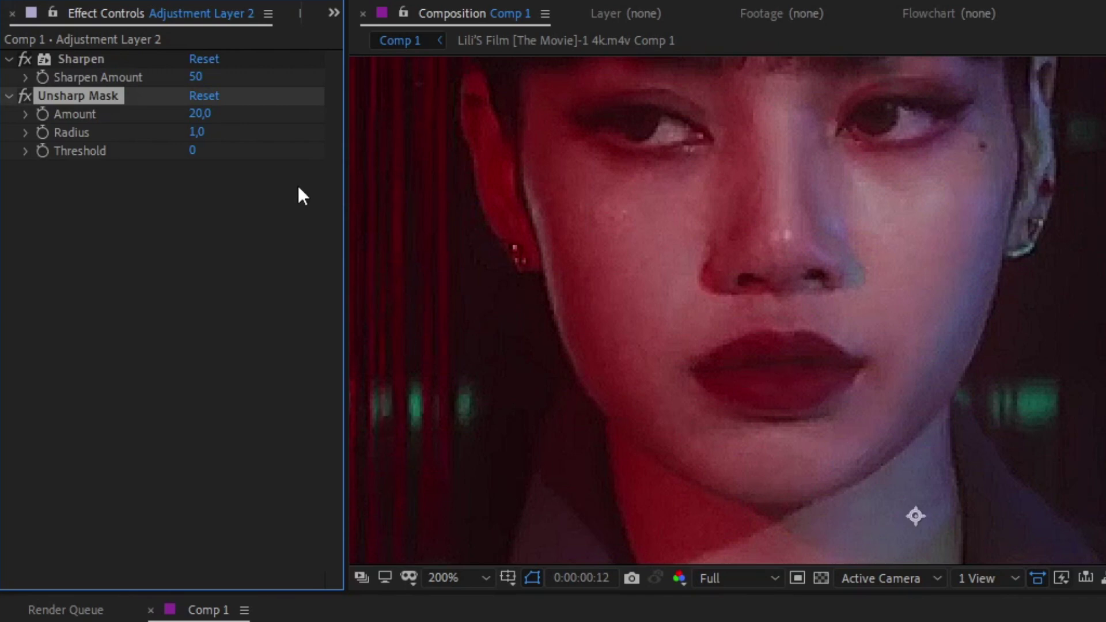
pyautogui.click(199, 113)
pyautogui.write('15')
pyautogui.click(198, 170)
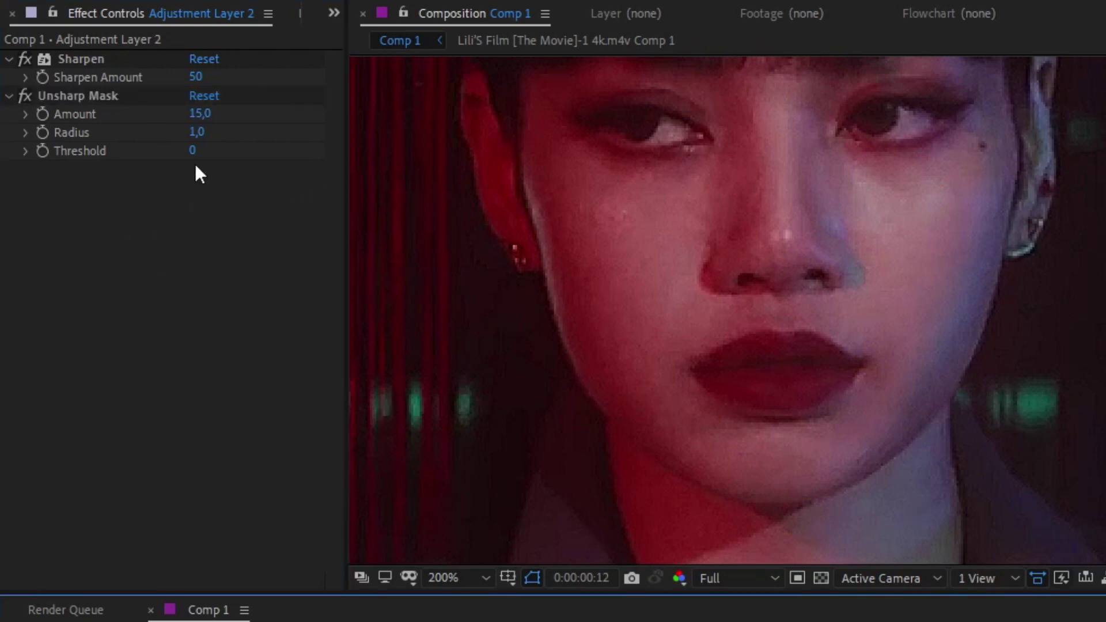
# Step: Set the Unsharp Mask Radius to 50 and fit the whole frame in the viewer
pyautogui.click(206, 133)
pyautogui.write('50')
pyautogui.press('Return')
pyautogui.scroll(-4, 843, 547)
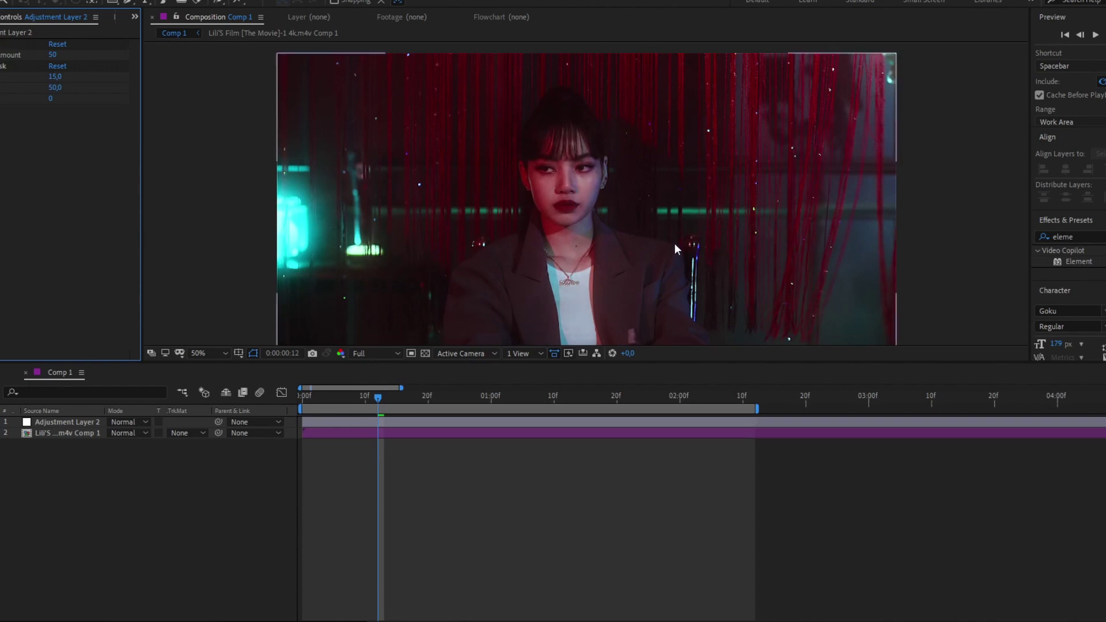
pyautogui.scroll(2, 624, 197)
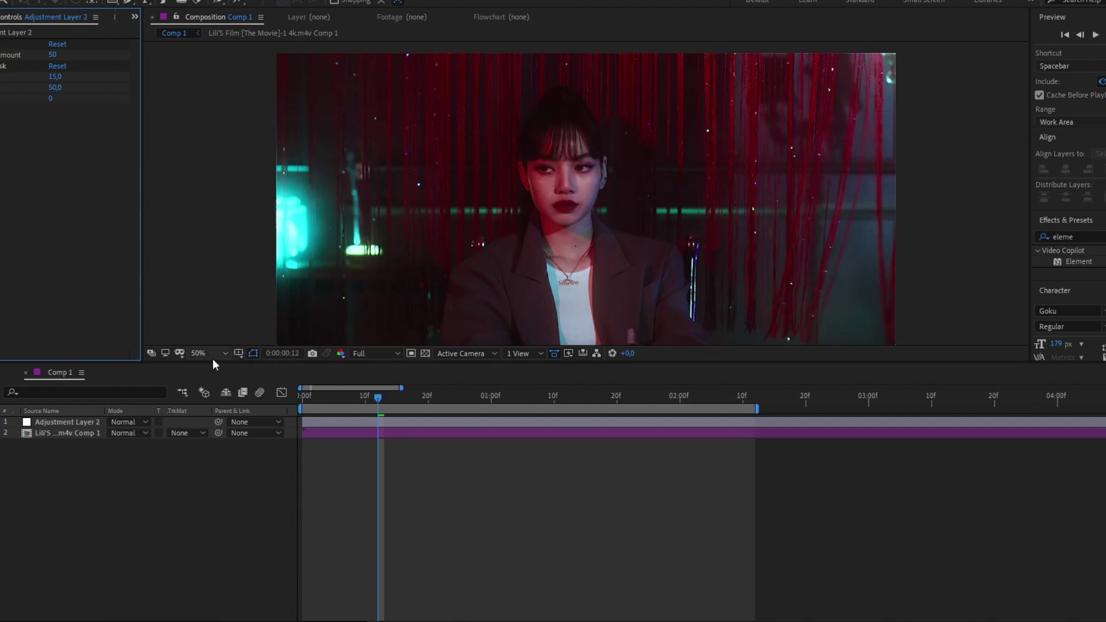
pyautogui.click(212, 358)
pyautogui.click(222, 380)
pyautogui.click(55, 88)
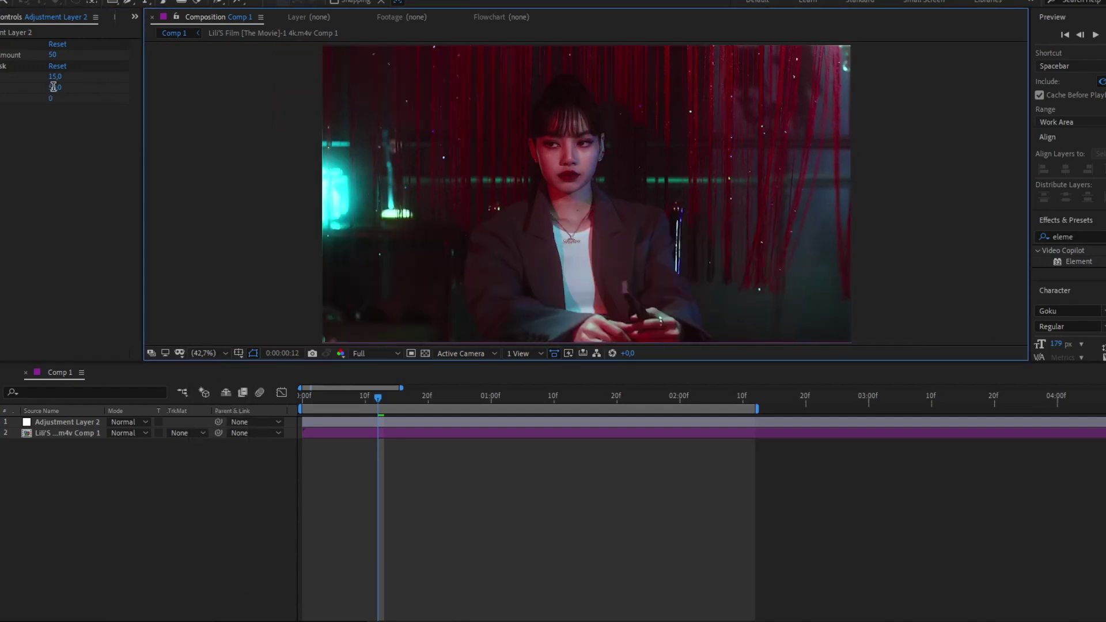
# Step: Try an Unsharp Mask Radius of 45, then settle on 35
pyautogui.write('45')
pyautogui.press('Return')
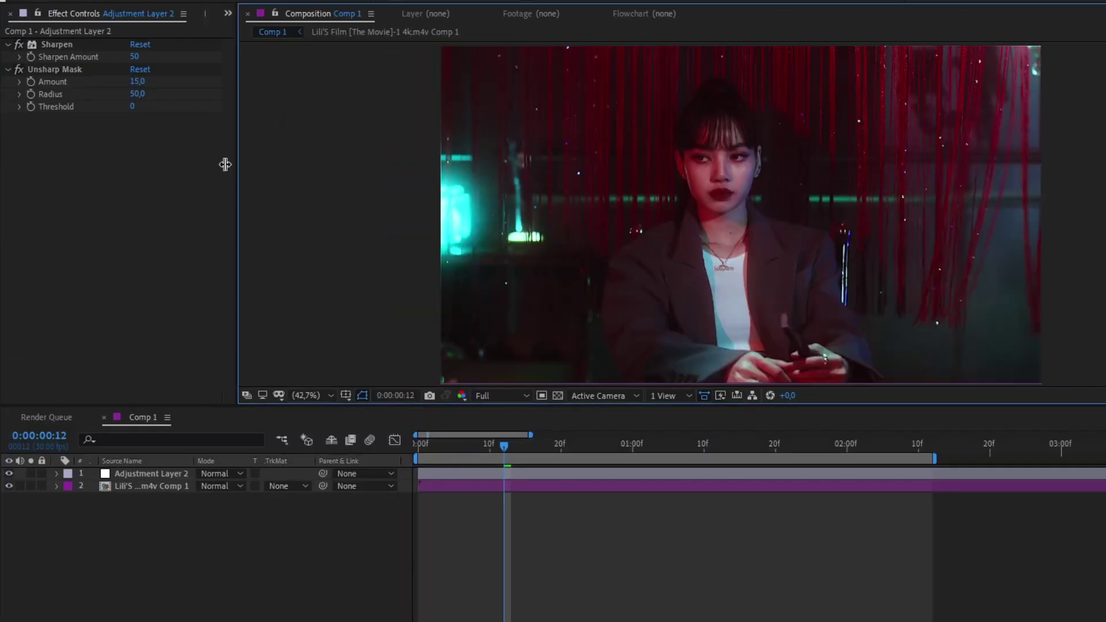
pyautogui.moveTo(48, 87); pyautogui.dragTo(54, 91)
pyautogui.click(137, 94)
pyautogui.write('45')
pyautogui.press('Return')
pyautogui.click(686, 565)
pyautogui.click(136, 94)
pyautogui.write('35')
pyautogui.press('Return')
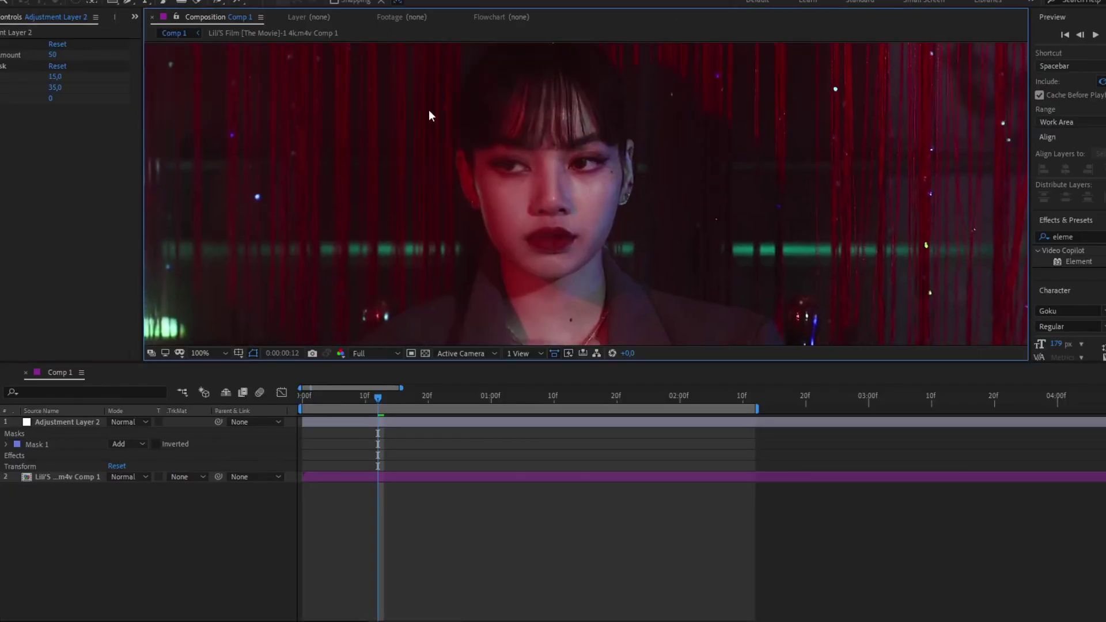
pyautogui.scroll(-2, 755, 155)
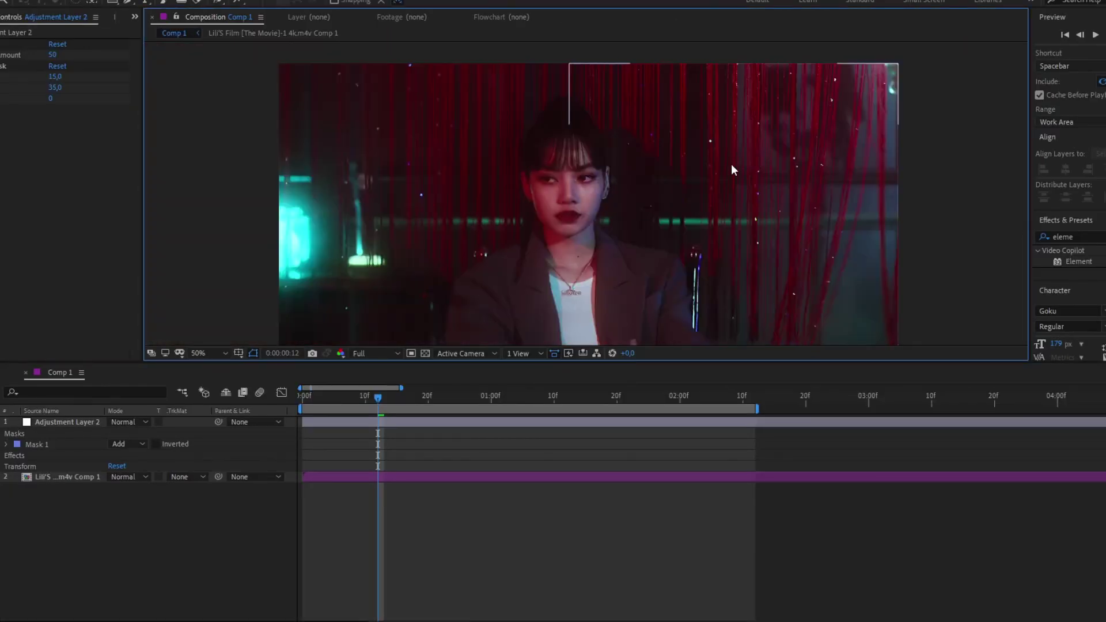
pyautogui.click(662, 191)
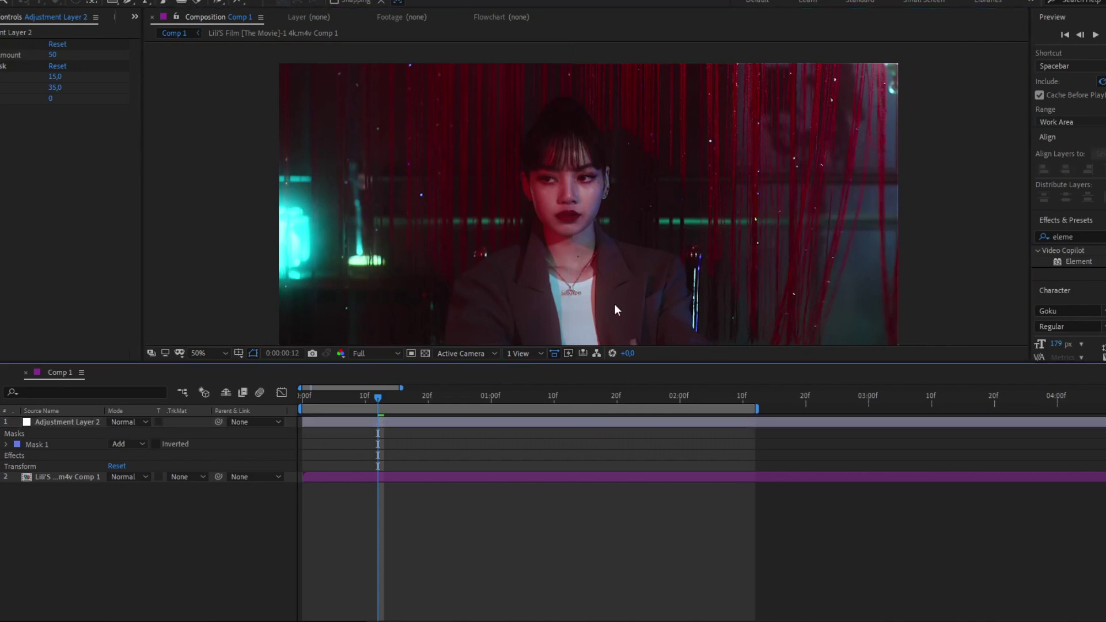
# Step: Apply Curves to Adjustment Layer 2 and add a point on the RGB curve
pyautogui.press('m')
pyautogui.hotkey('ctrl', 'space')
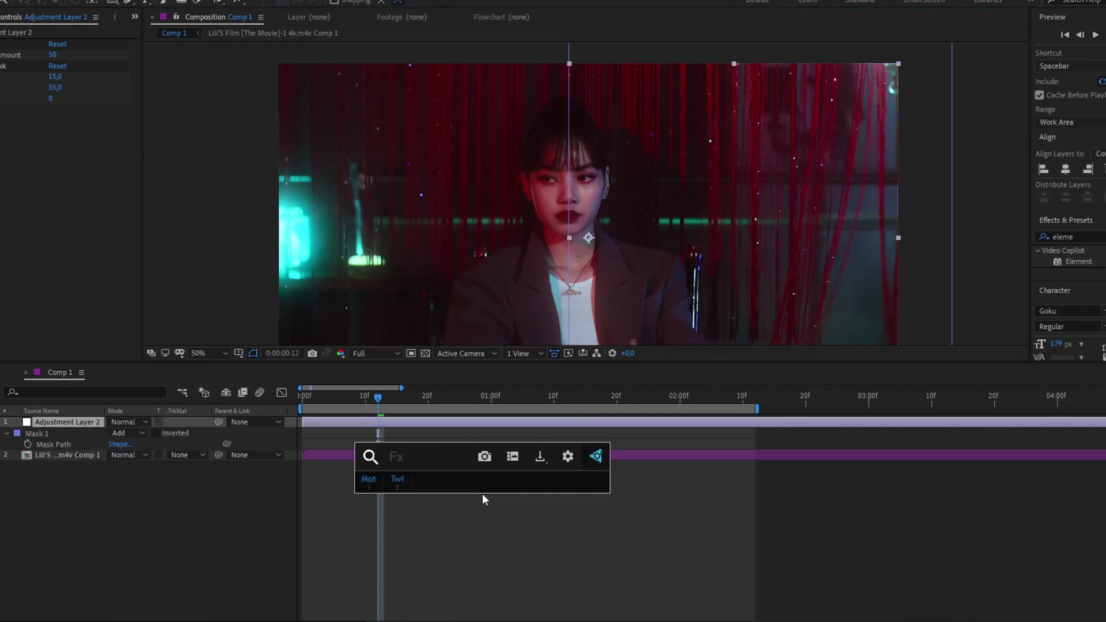
pyautogui.write('curve')
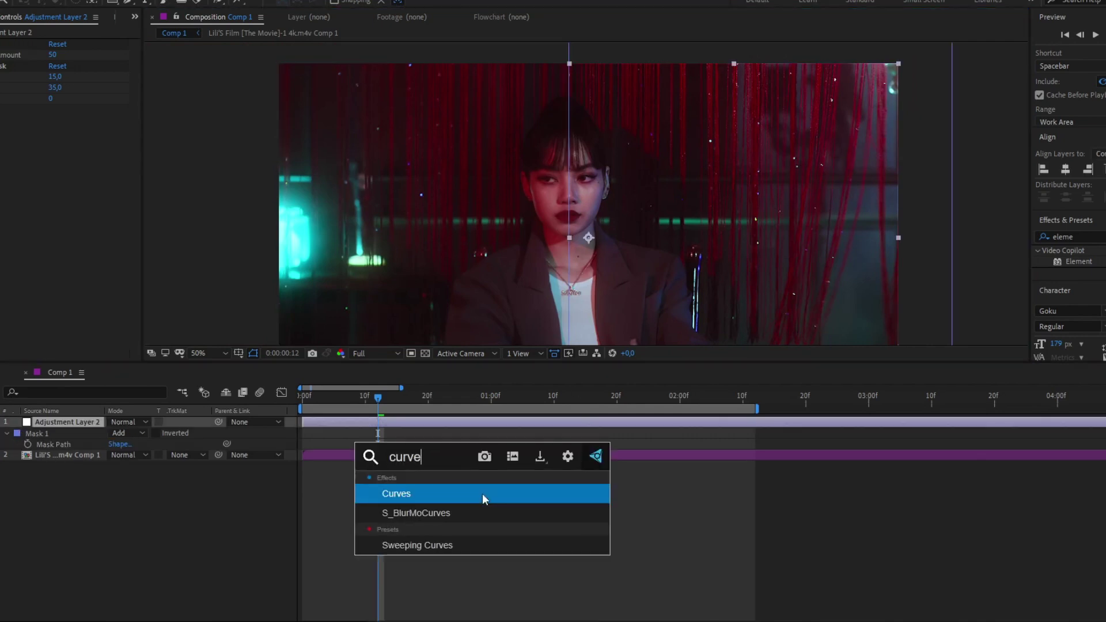
pyautogui.click(482, 494)
pyautogui.click(482, 493)
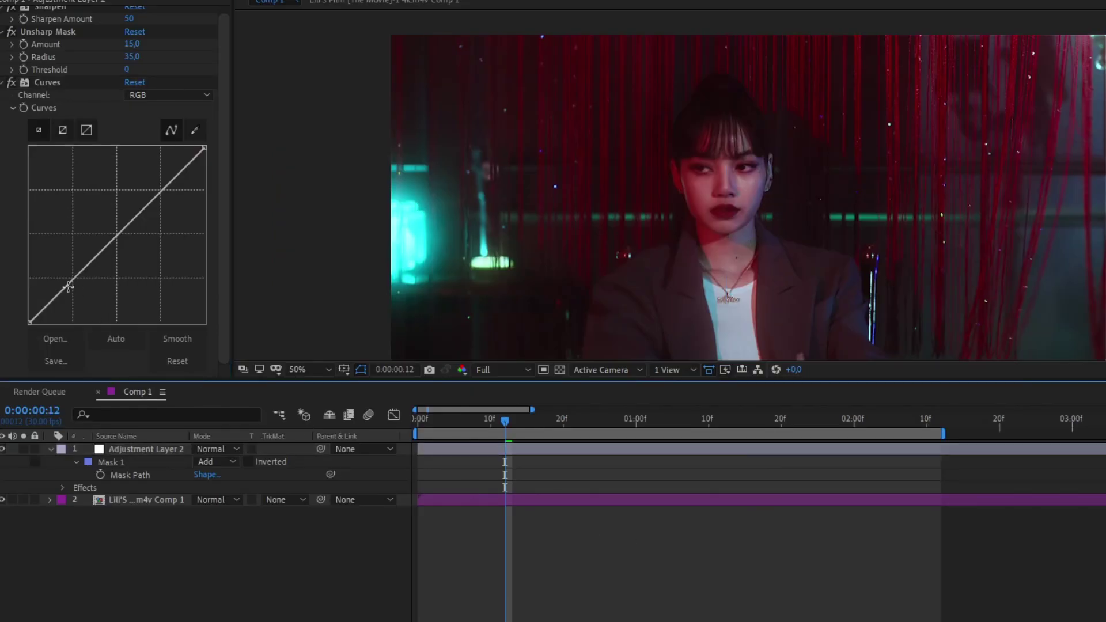
pyautogui.click(68, 286)
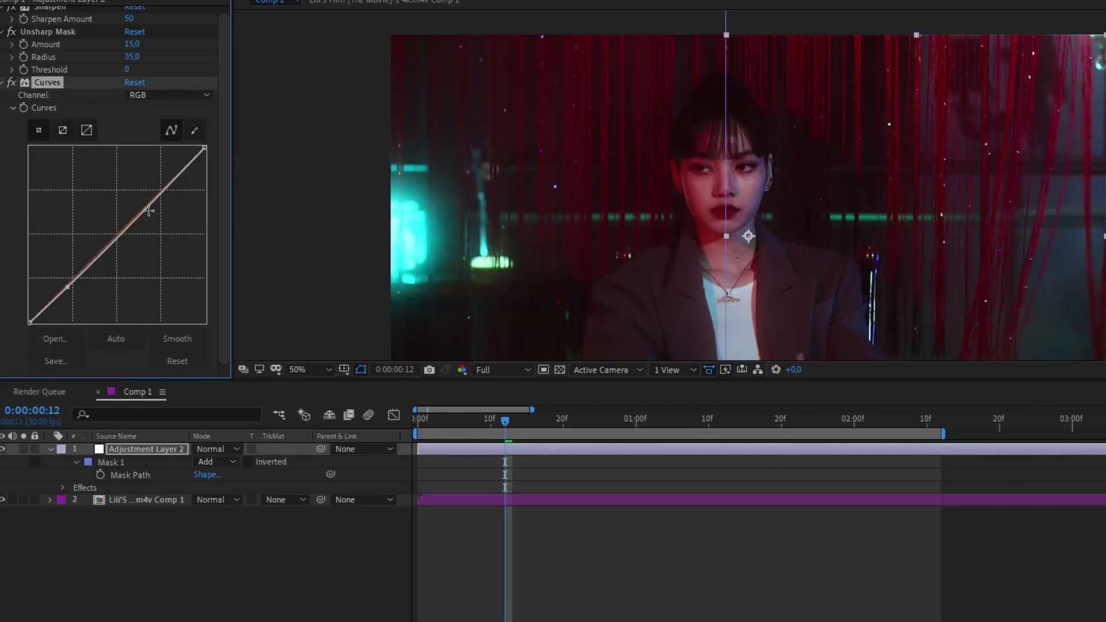
# Step: Brighten the image by raising the Curves point and removing the lower curve point
pyautogui.moveTo(149, 211); pyautogui.dragTo(142, 205)
pyautogui.click(476, 537)
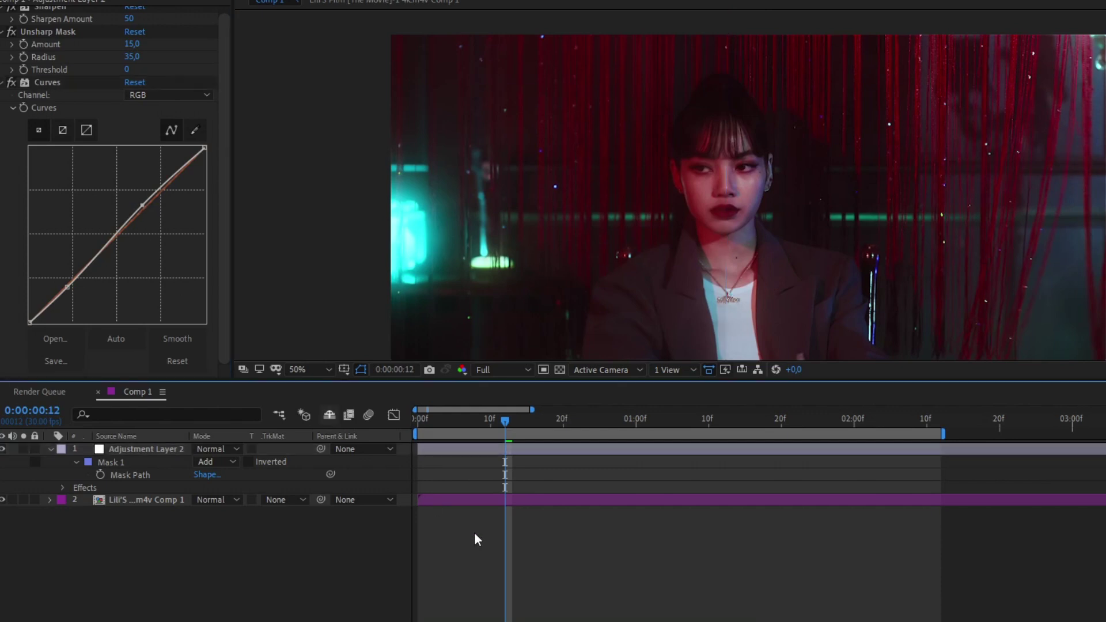
pyautogui.click(68, 290)
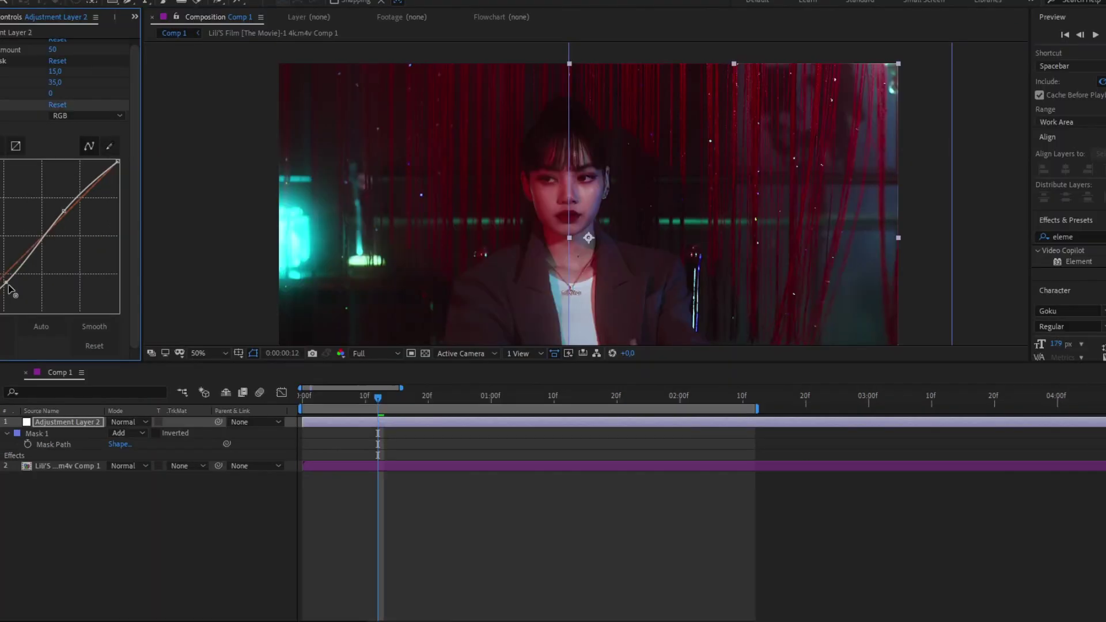
pyautogui.moveTo(14, 294); pyautogui.dragTo(18, 262)
# Step: Add a Brightness & Contrast effect to the adjustment layer through the quick effect search
pyautogui.hotkey('shift', '/')
pyautogui.hotkey('ctrl', 'space')
pyautogui.write('brigh')
pyautogui.press('Return')
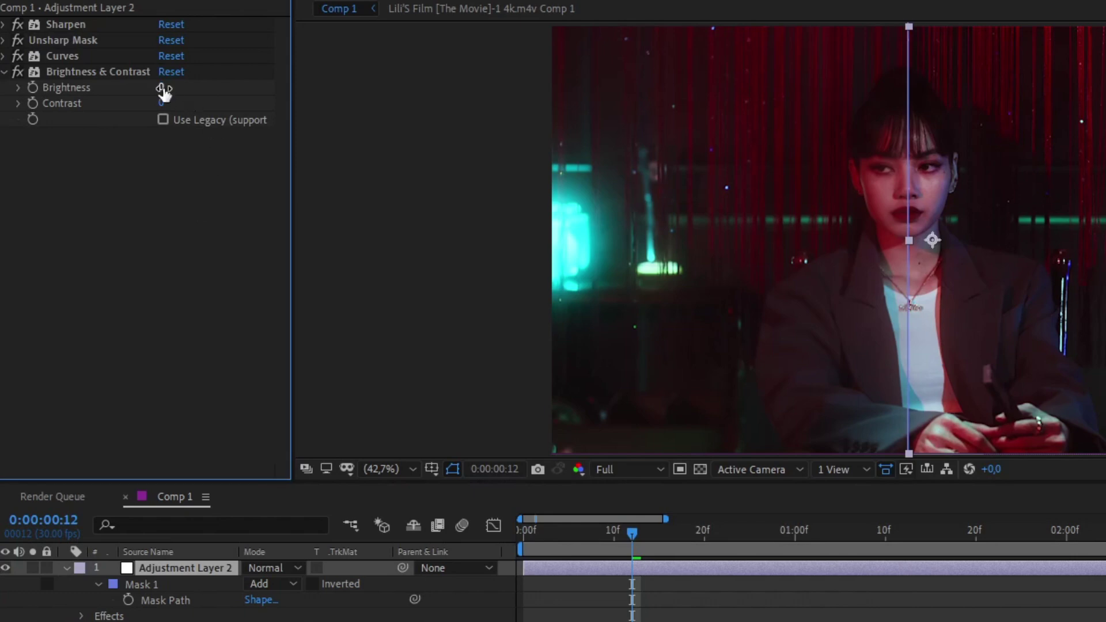
# Step: Delete Mask 1 from Adjustment Layer 2
pyautogui.click(98, 71)
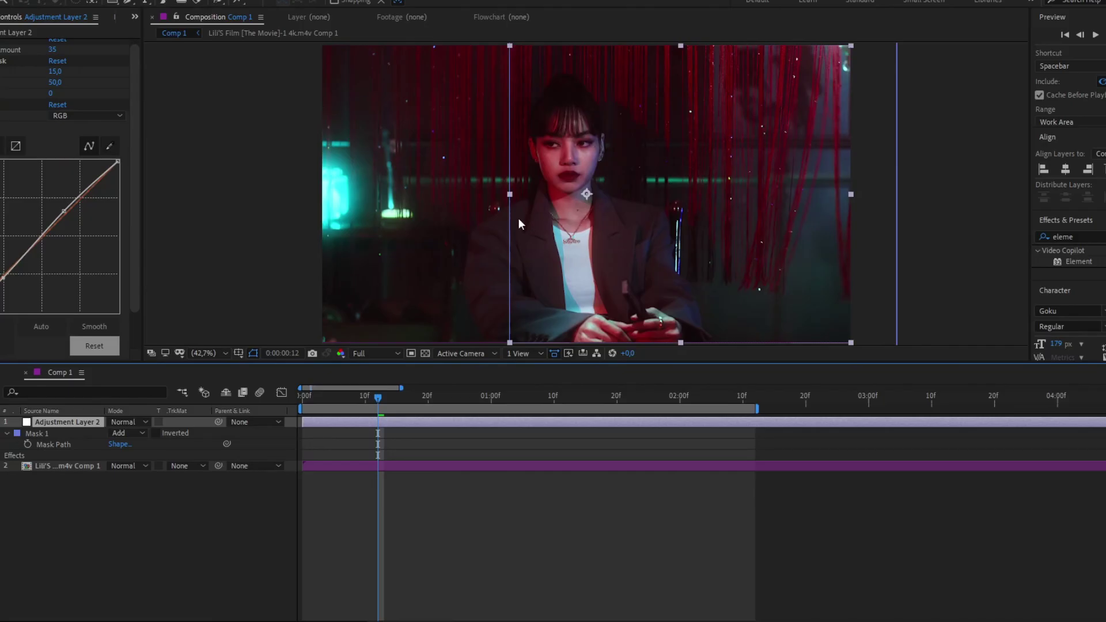
pyautogui.press('Delete')
pyautogui.click(525, 544)
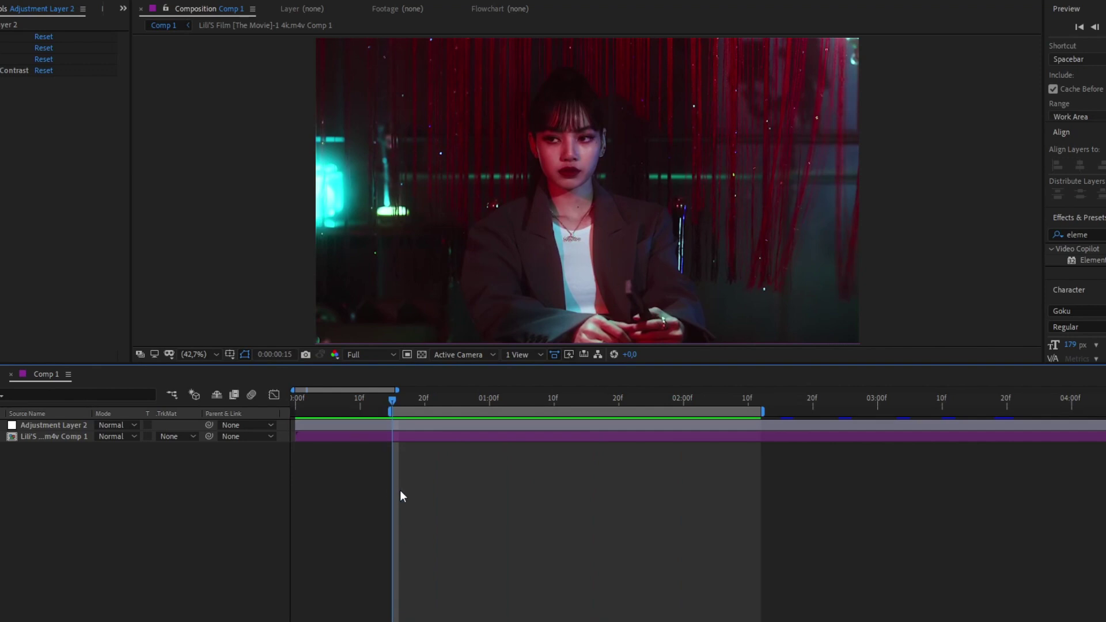
# Step: Drag the work area start to 0 and scrub through the clip to preview it
pyautogui.moveTo(391, 411); pyautogui.dragTo(227, 404)
pyautogui.moveTo(519, 398); pyautogui.dragTo(744, 403)
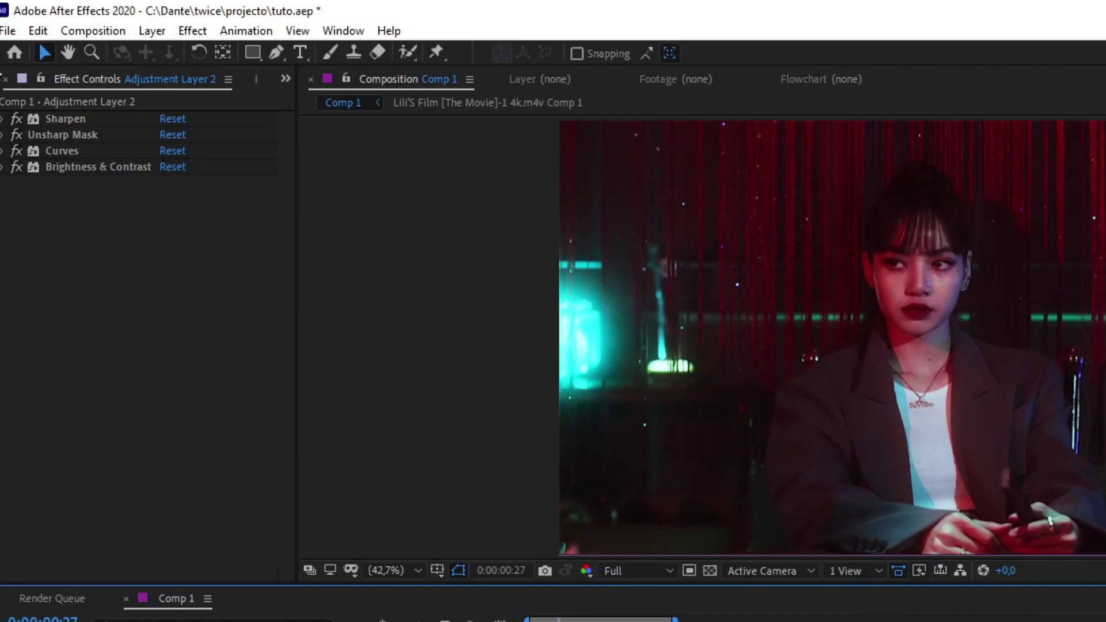
pyautogui.click(118, 33)
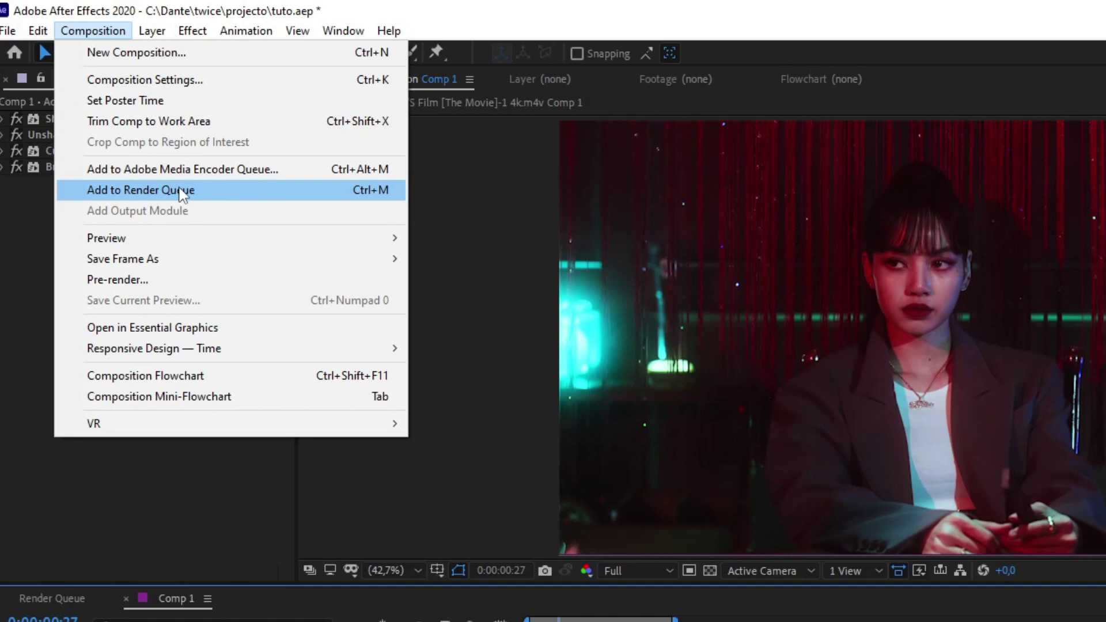
# Step: Queue Comp 1 in the Render Queue with Best Settings and Best quality
pyautogui.click(363, 196)
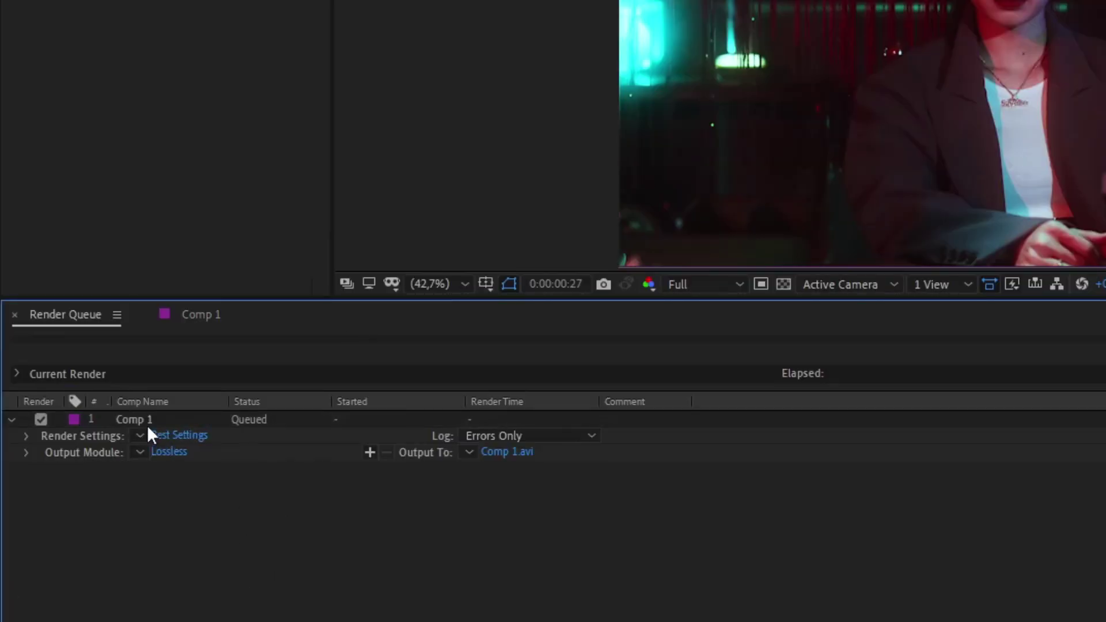
pyautogui.click(136, 420)
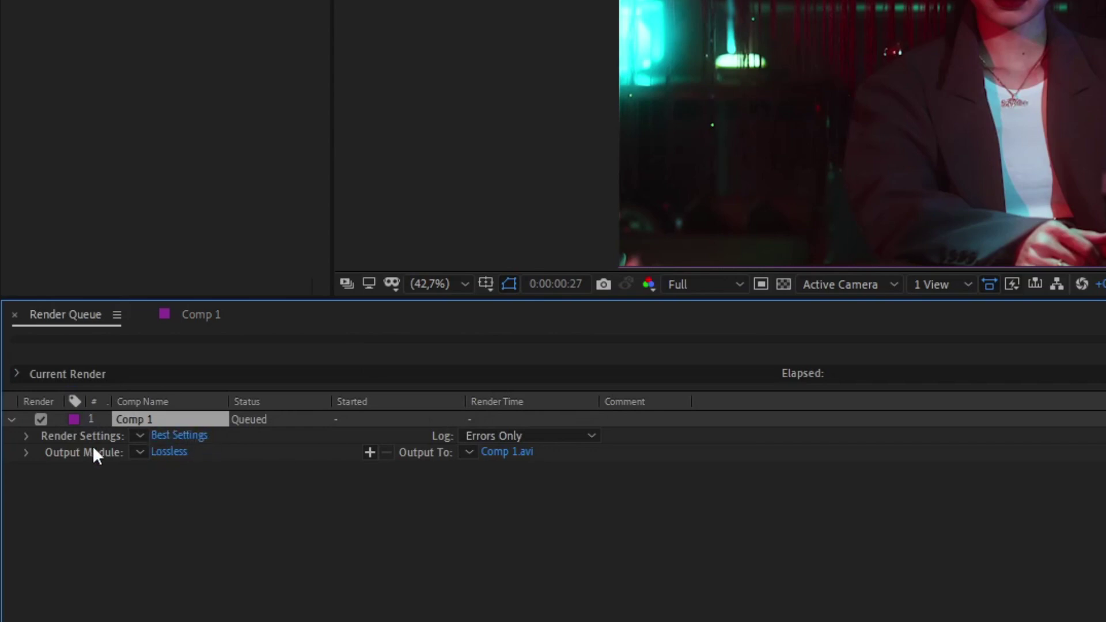
pyautogui.click(174, 435)
pyautogui.click(413, 99)
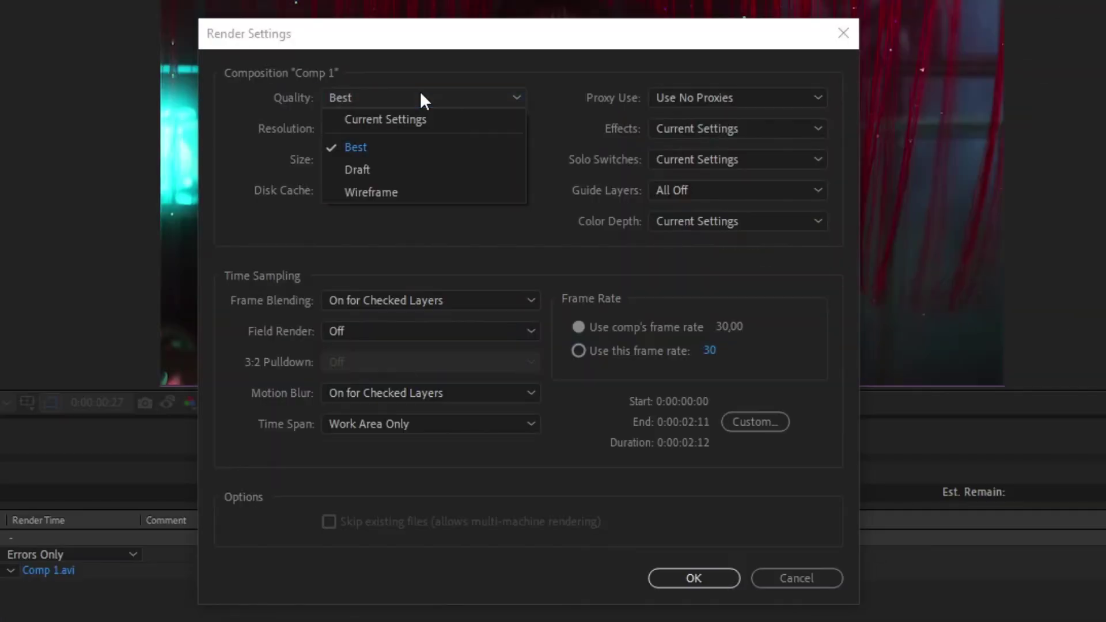
pyautogui.click(375, 148)
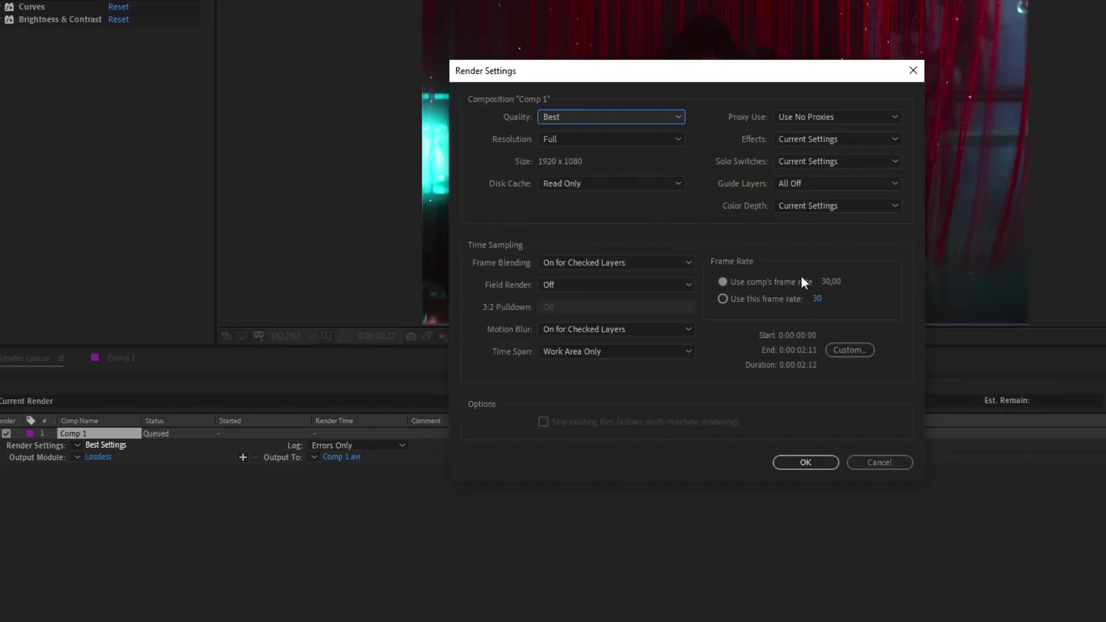
pyautogui.click(805, 462)
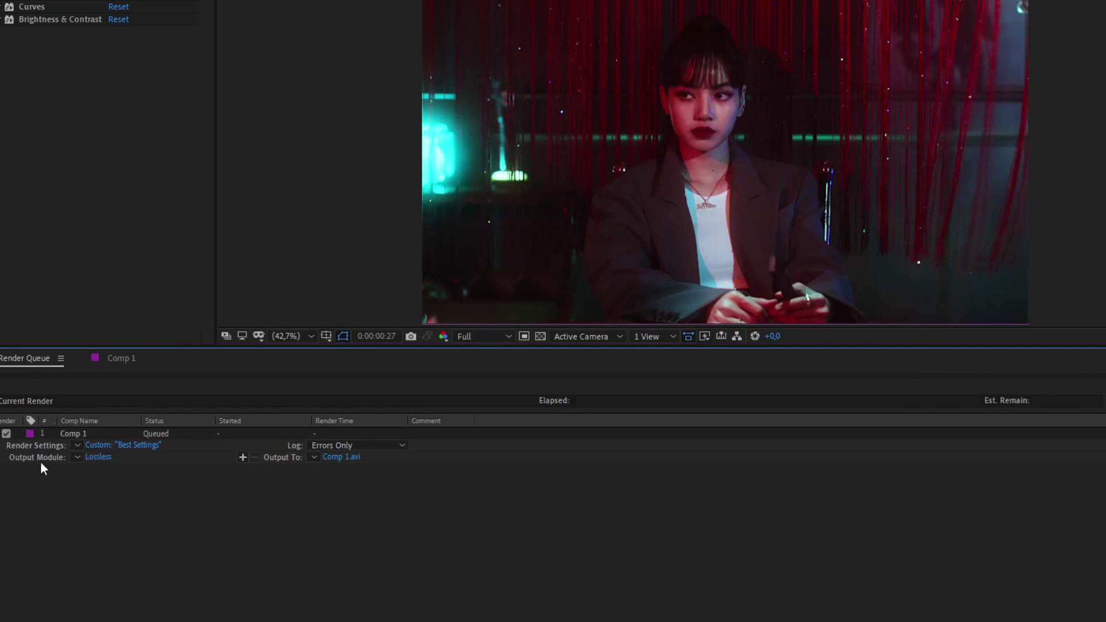
# Step: Set Comp 1's output module format to QuickTime with RGB channels
pyautogui.click(100, 457)
pyautogui.click(656, 96)
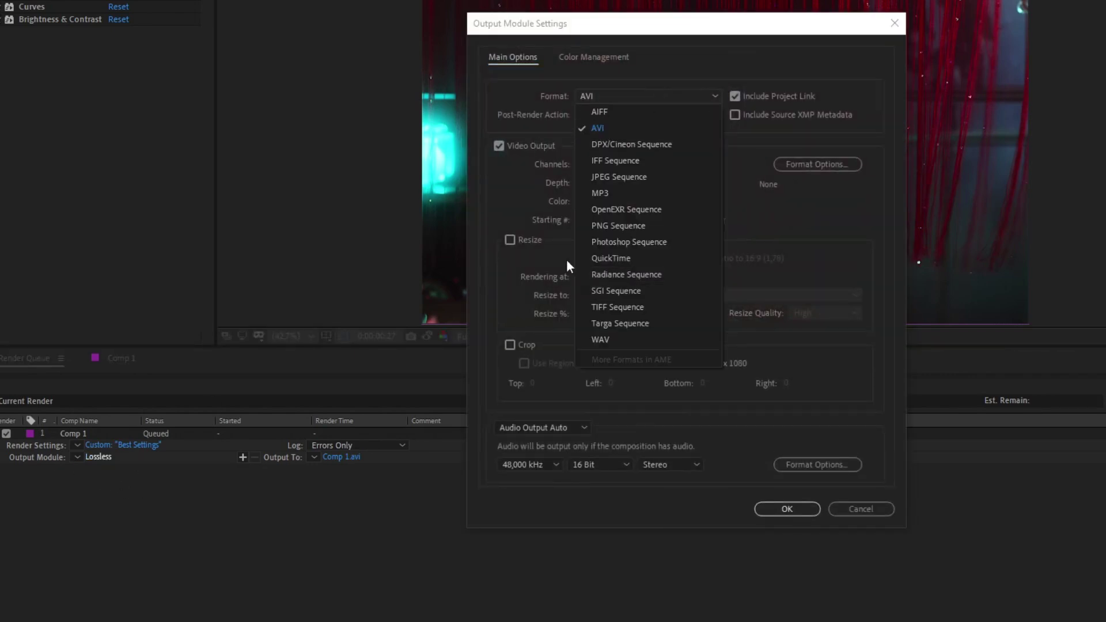
pyautogui.click(638, 261)
pyautogui.click(638, 101)
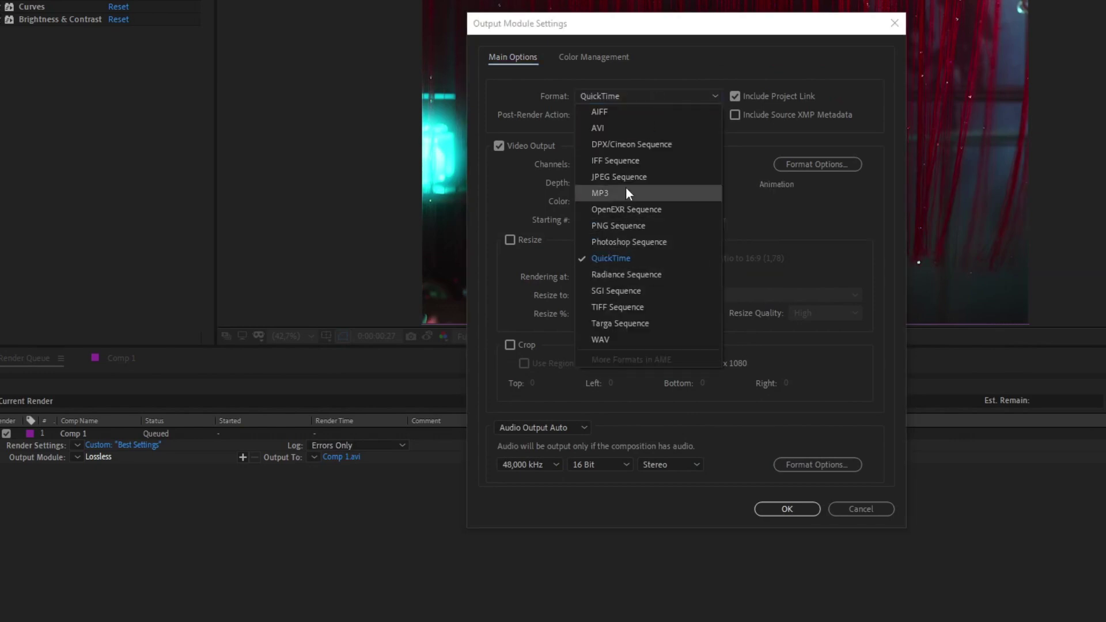
pyautogui.click(629, 125)
pyautogui.click(631, 93)
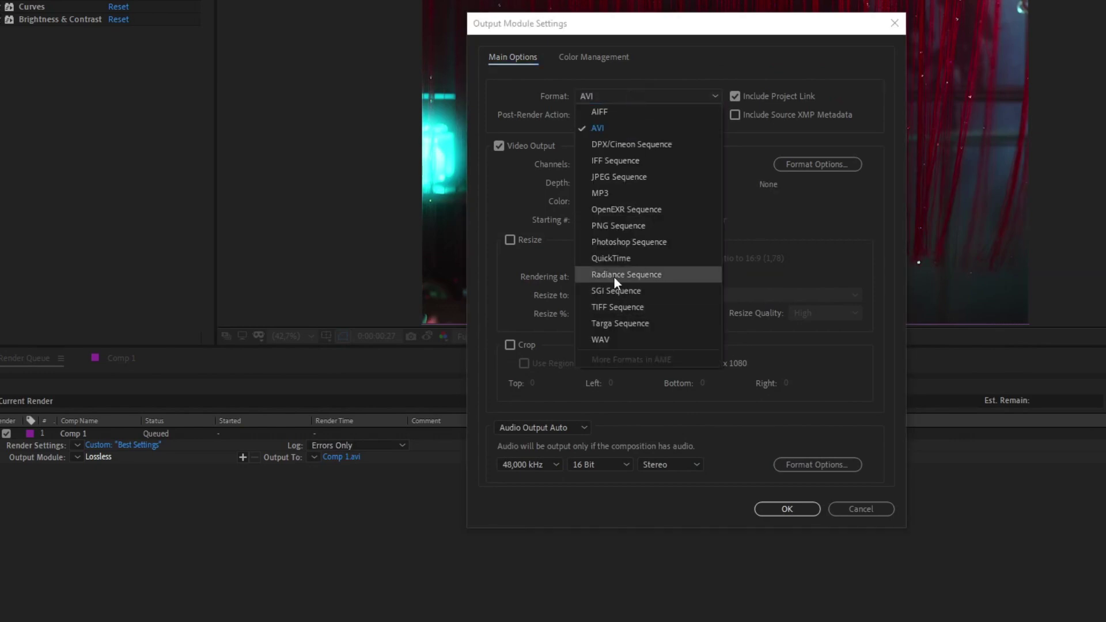
pyautogui.click(616, 259)
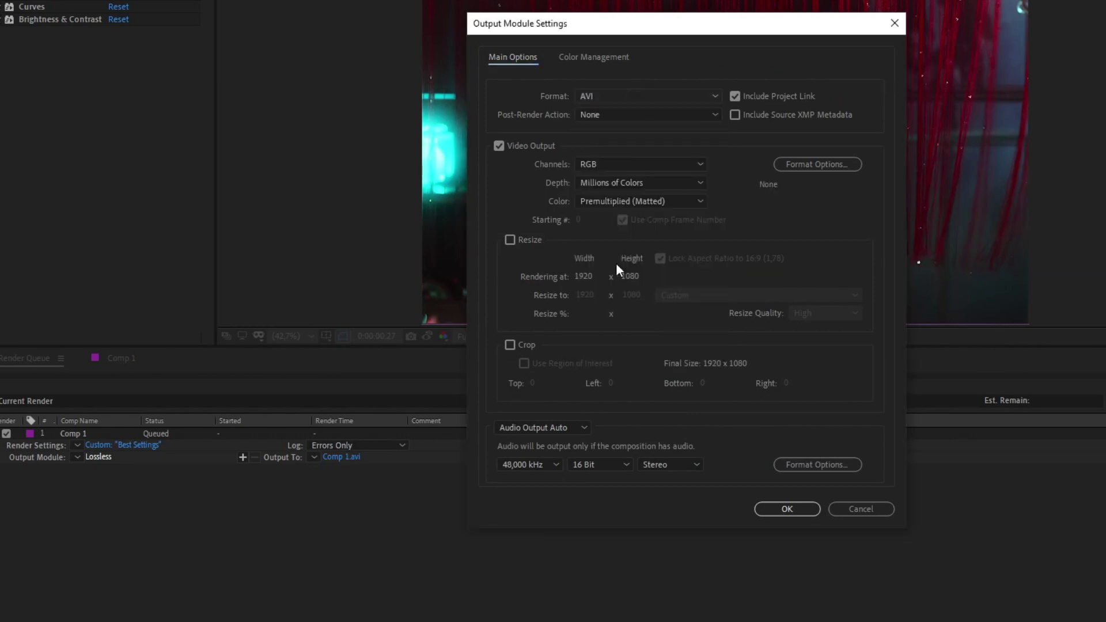
pyautogui.click(603, 96)
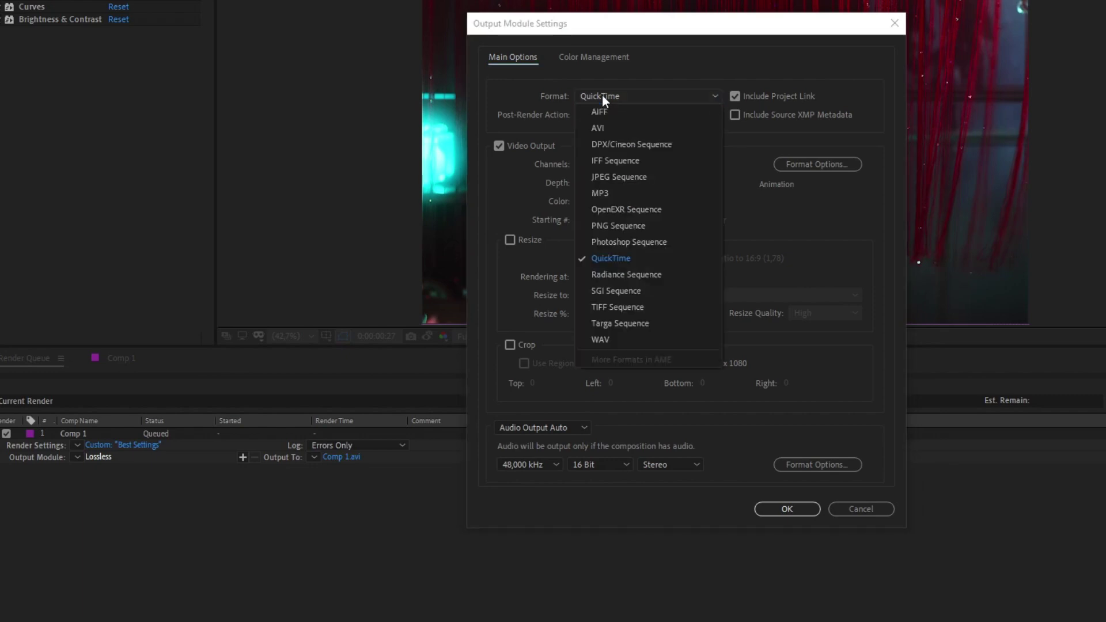
pyautogui.click(595, 263)
pyautogui.click(637, 164)
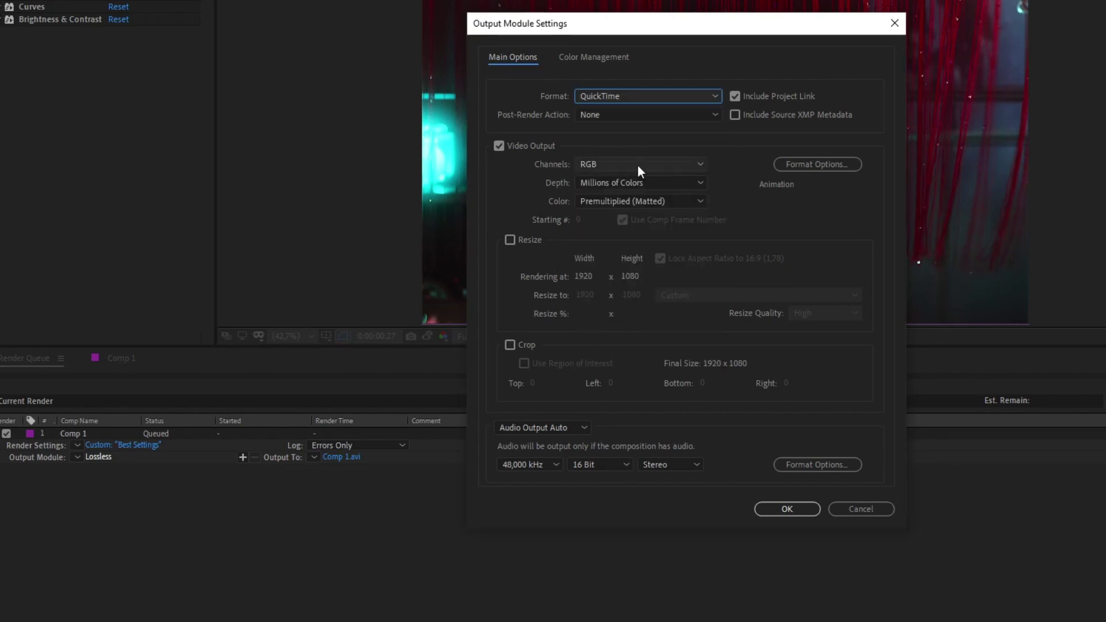
pyautogui.click(686, 168)
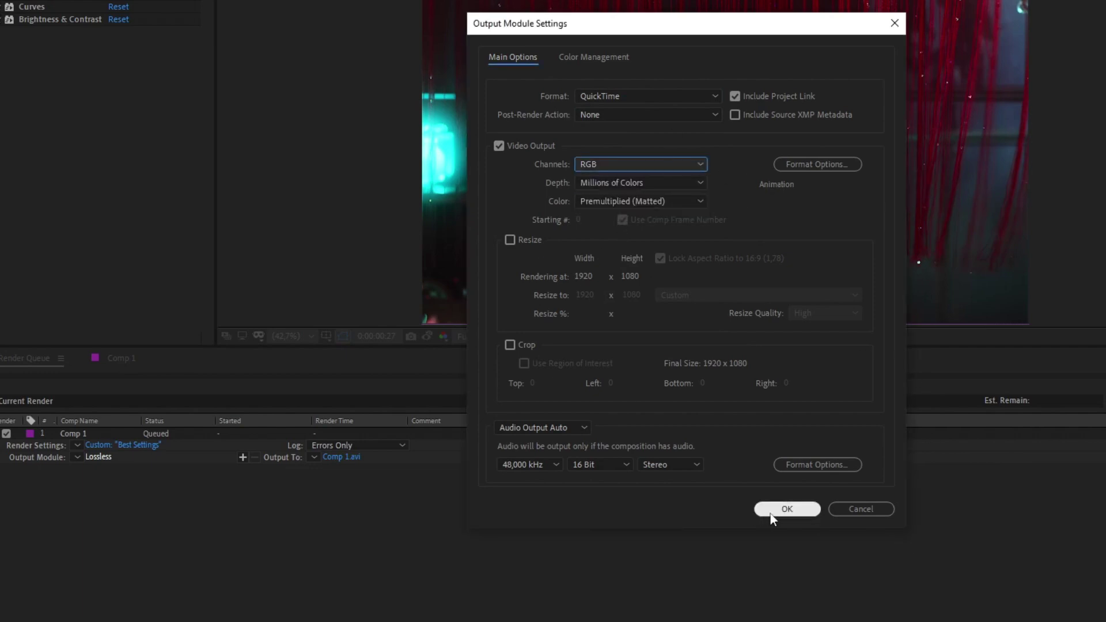
pyautogui.click(787, 510)
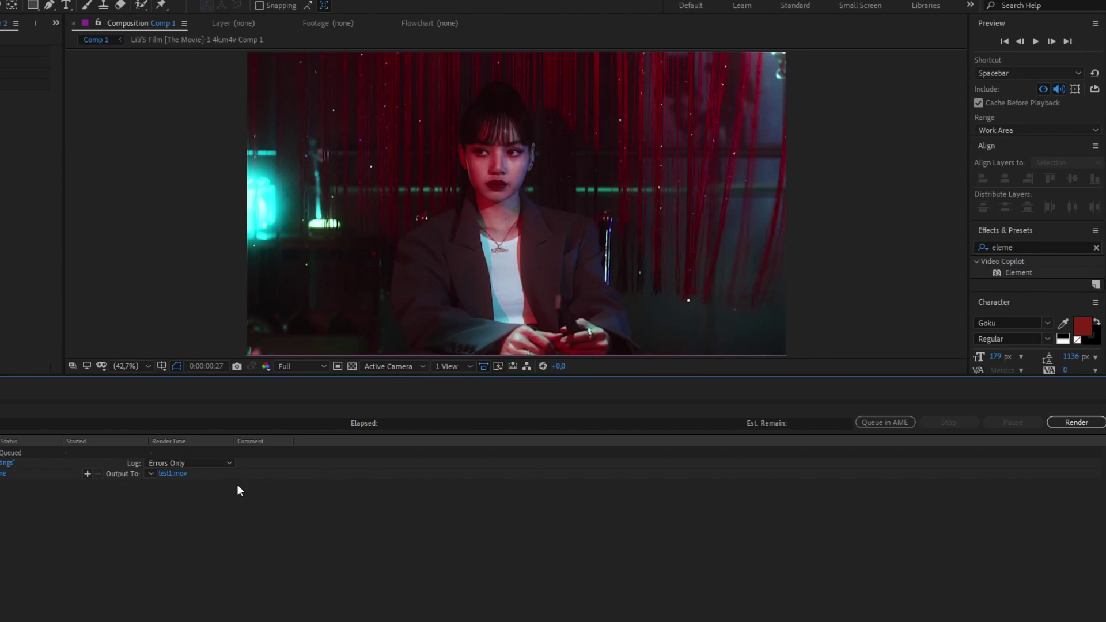
# Step: Render Comp 1, then play the resulting test1 video from the desktop
pyautogui.click(1073, 423)
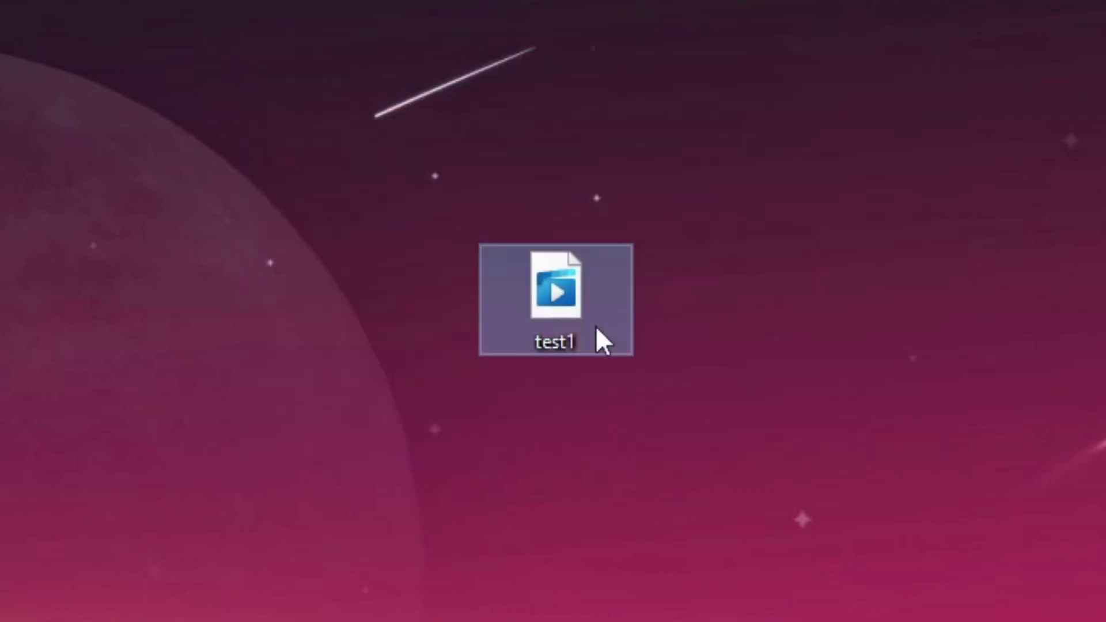
pyautogui.doubleClick(597, 327)
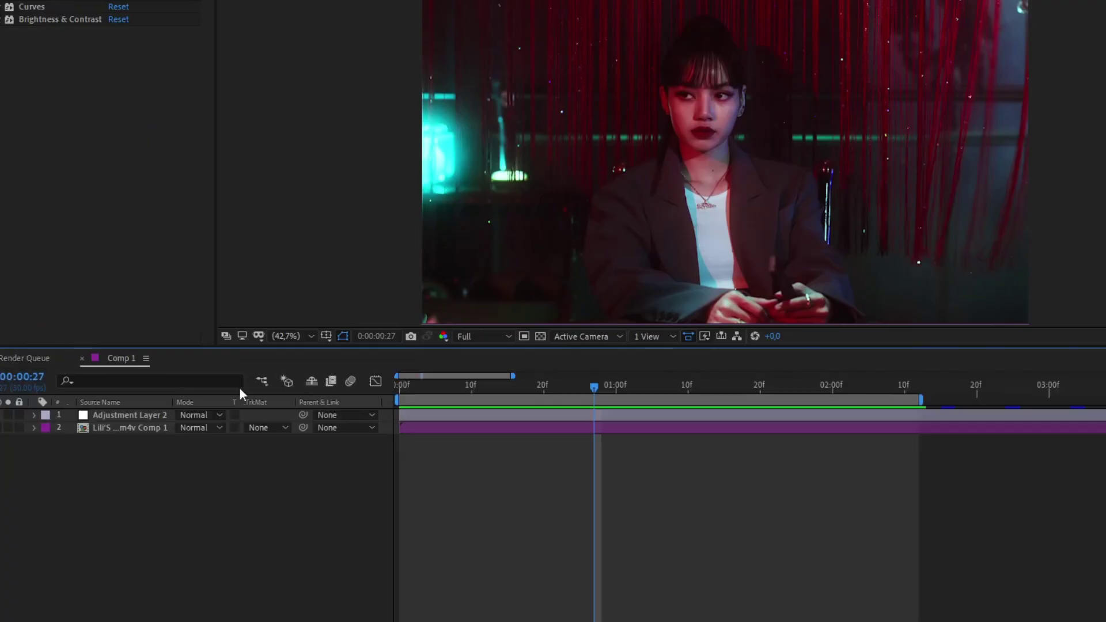
# Step: Create Comp 2 and place the test1 video in its timeline
pyautogui.rightClick(253, 490)
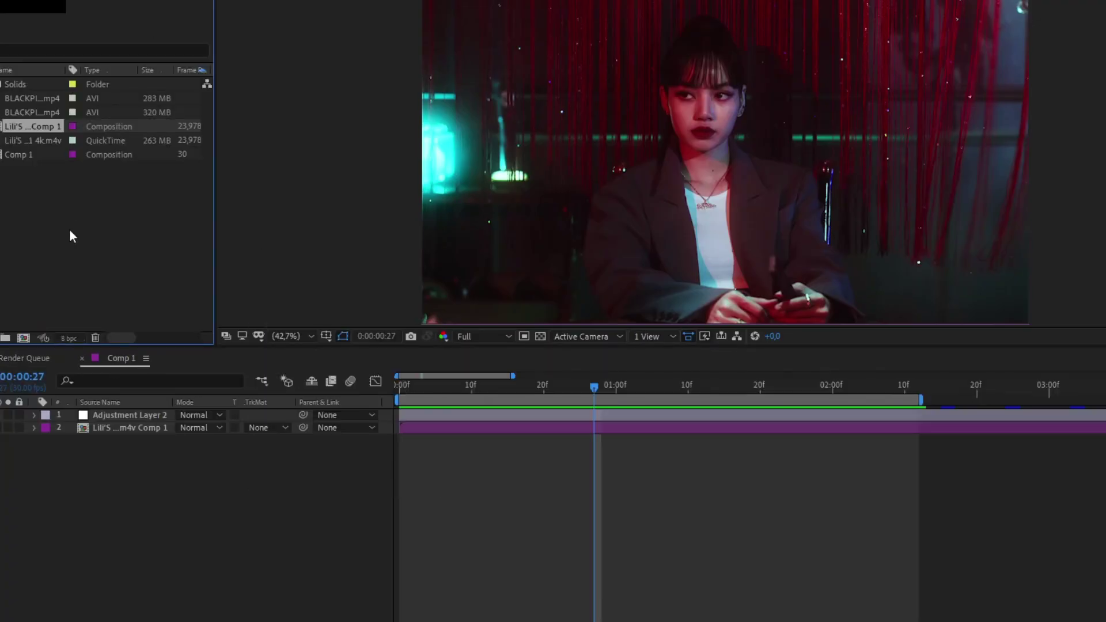
pyautogui.rightClick(70, 232)
pyautogui.click(116, 238)
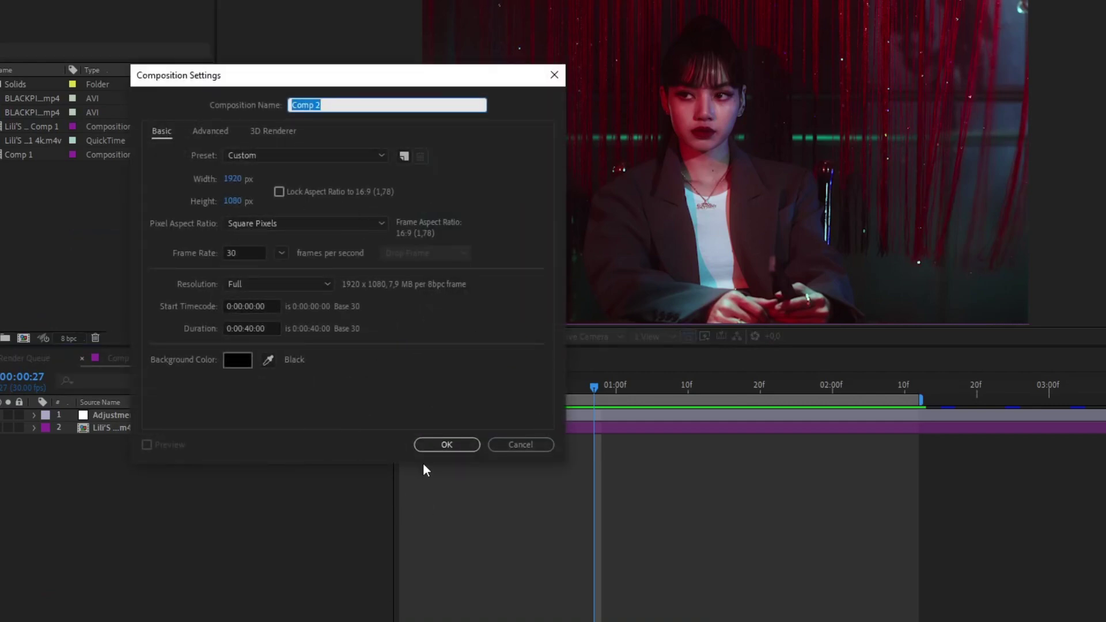
pyautogui.click(426, 445)
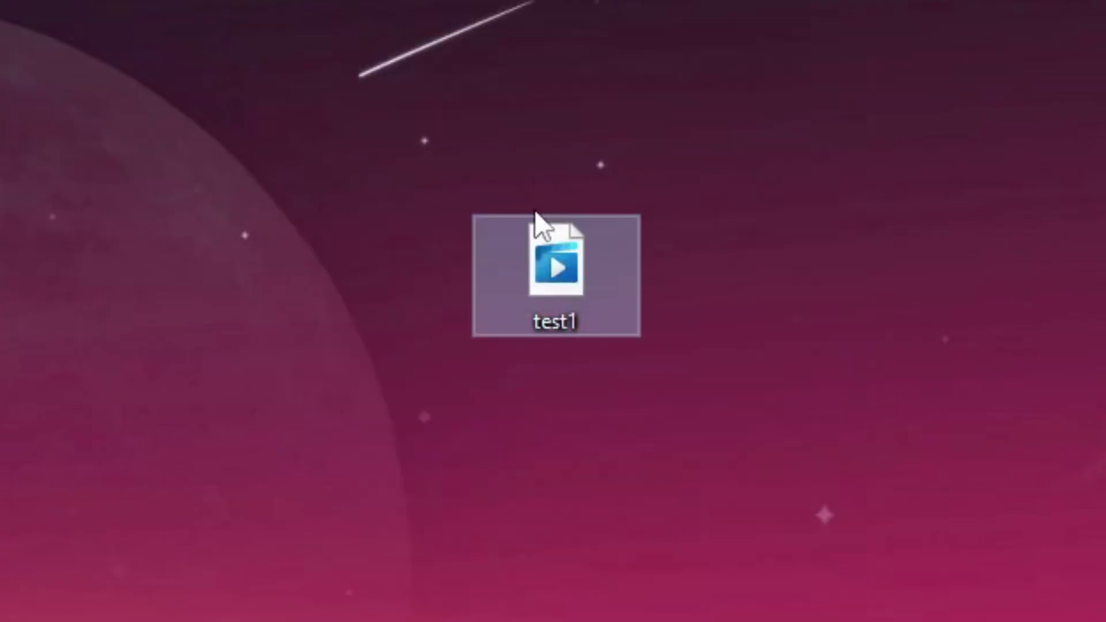
pyautogui.moveTo(531, 274); pyautogui.dragTo(773, 345)
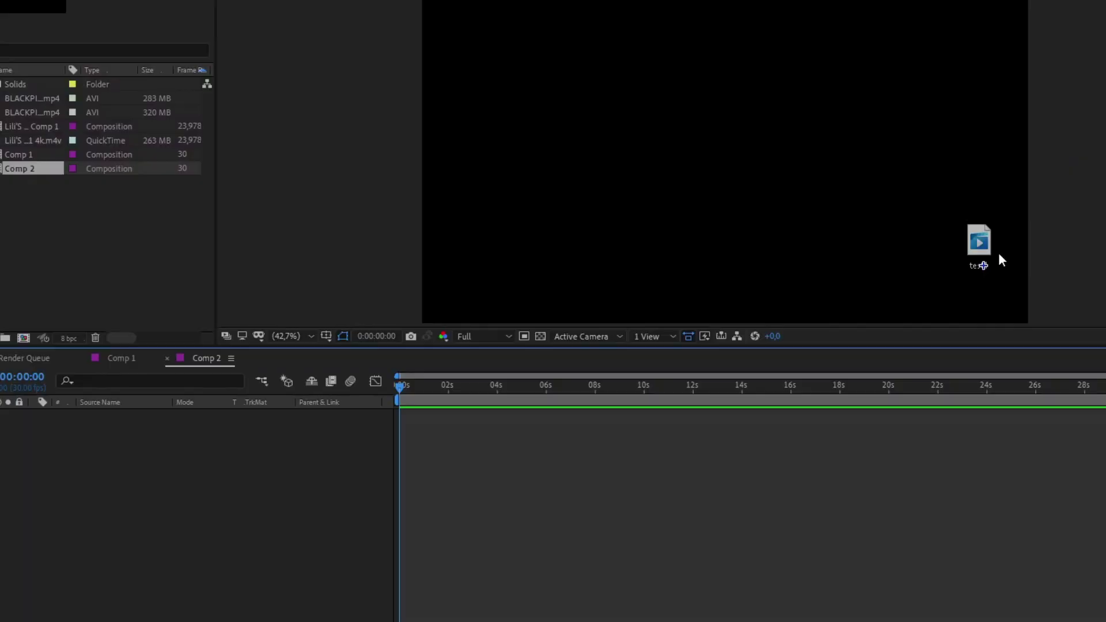
pyautogui.moveTo(1000, 259); pyautogui.dragTo(500, 452)
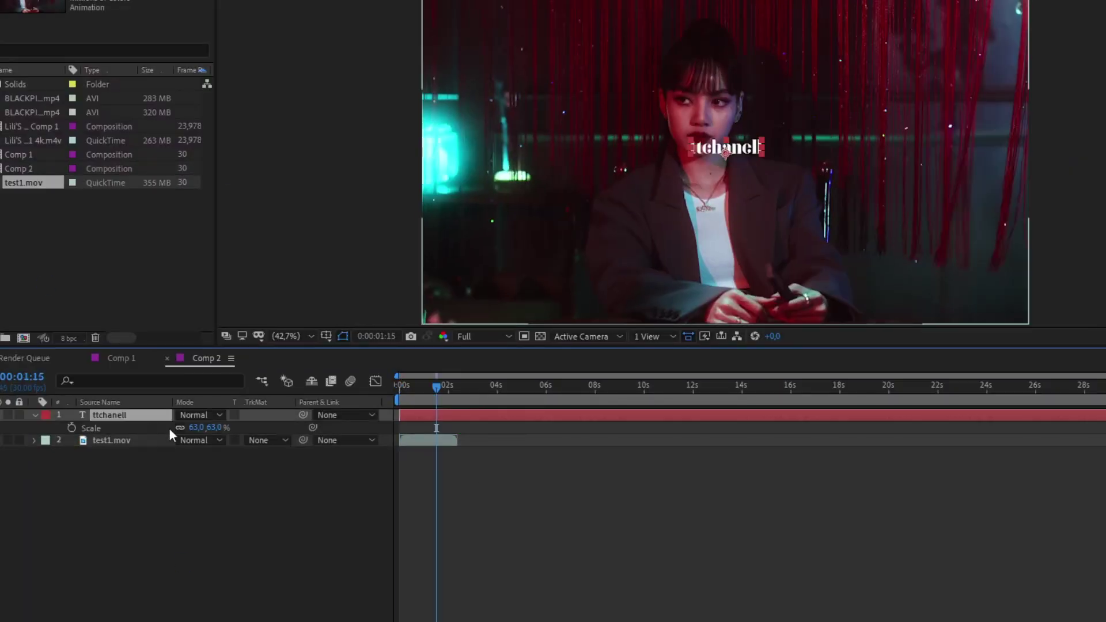
# Step: Set the ttchanell logo layer to Overlay mode and move it down near the hands
pyautogui.click(179, 419)
pyautogui.click(247, 282)
pyautogui.click(634, 527)
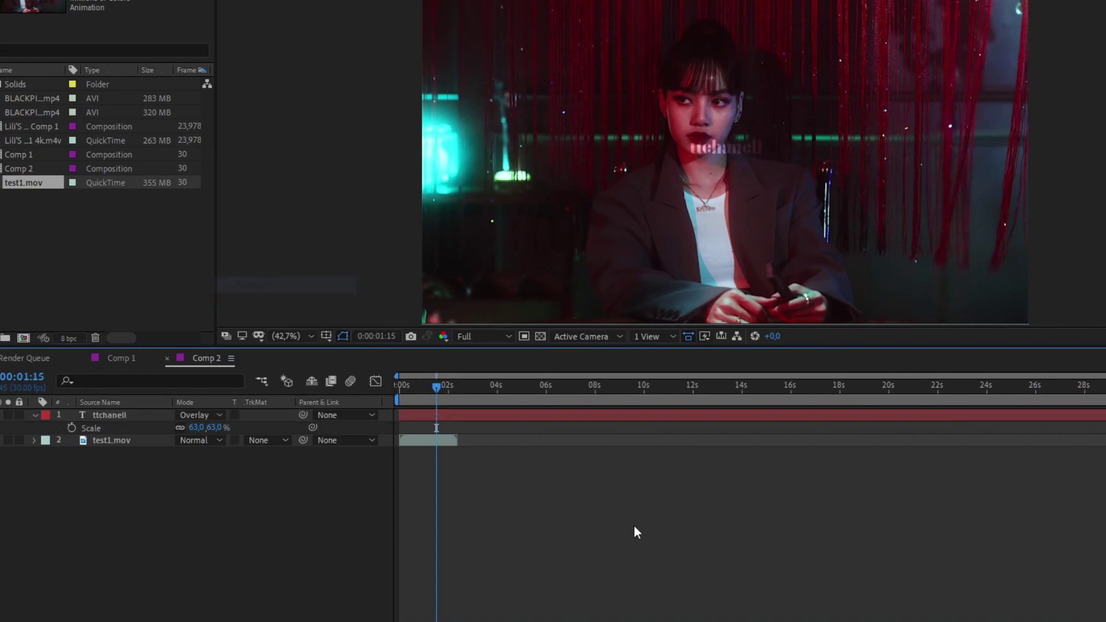
pyautogui.click(556, 415)
pyautogui.moveTo(735, 147); pyautogui.dragTo(386, 435)
pyautogui.click(634, 518)
pyautogui.scroll(3, 707, 386)
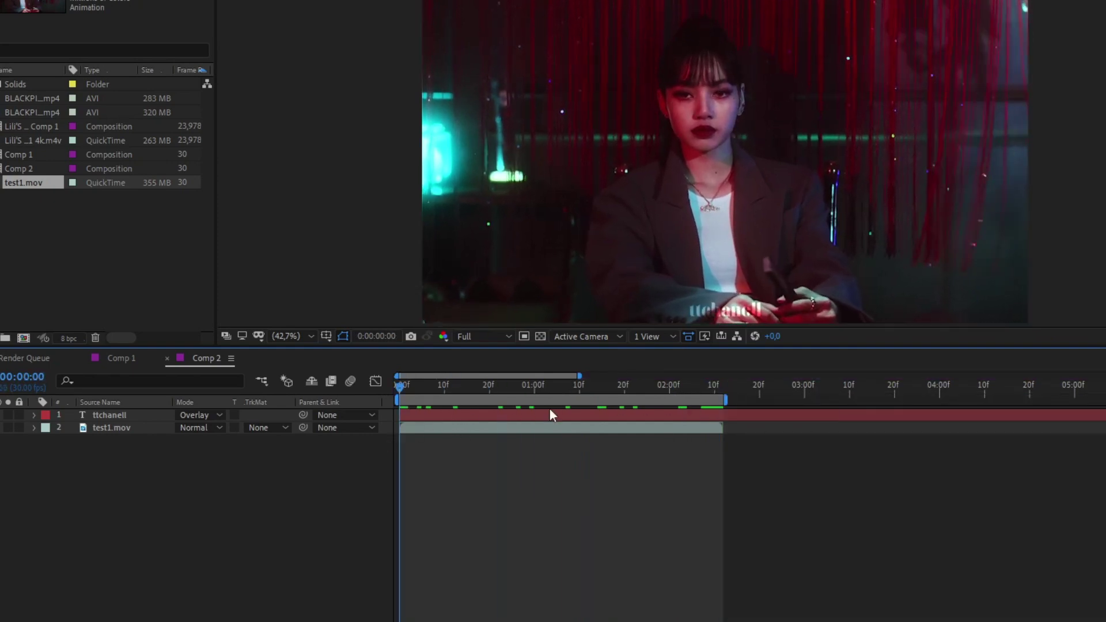
# Step: Send Comp 2 to the Adobe Media Encoder queue and toggle maximum bit depth
pyautogui.click(71, 15)
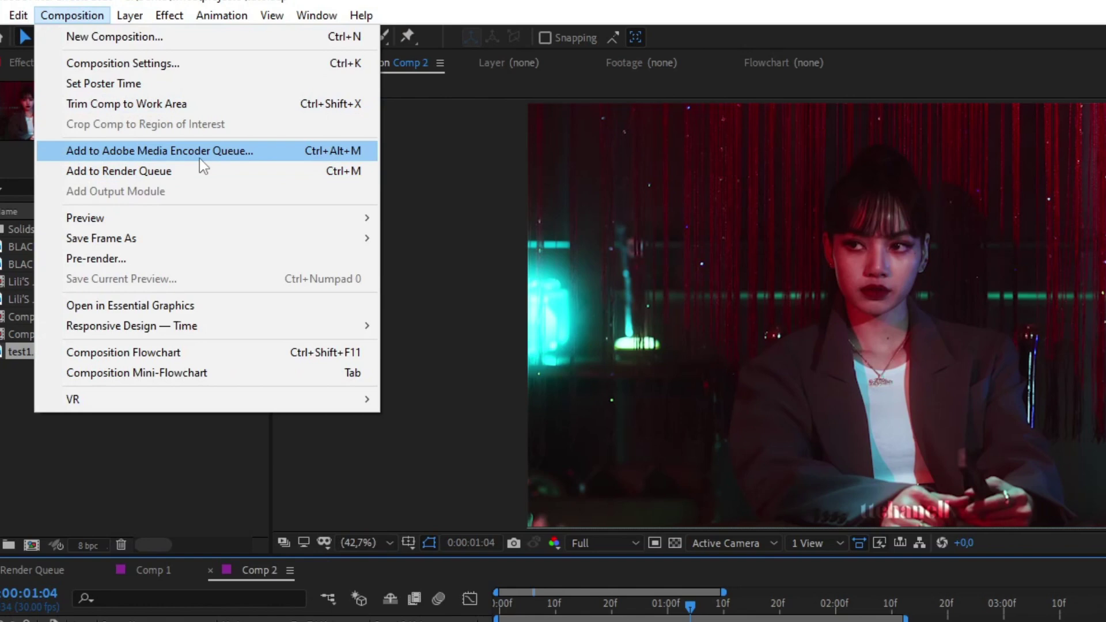
pyautogui.click(199, 158)
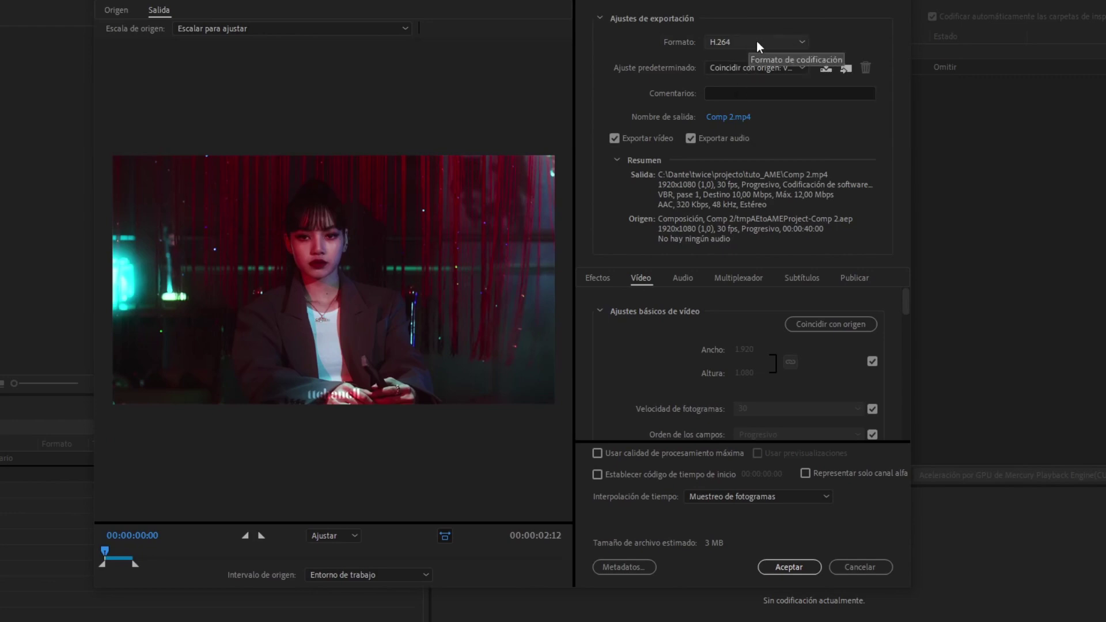
pyautogui.scroll(-5, 730, 366)
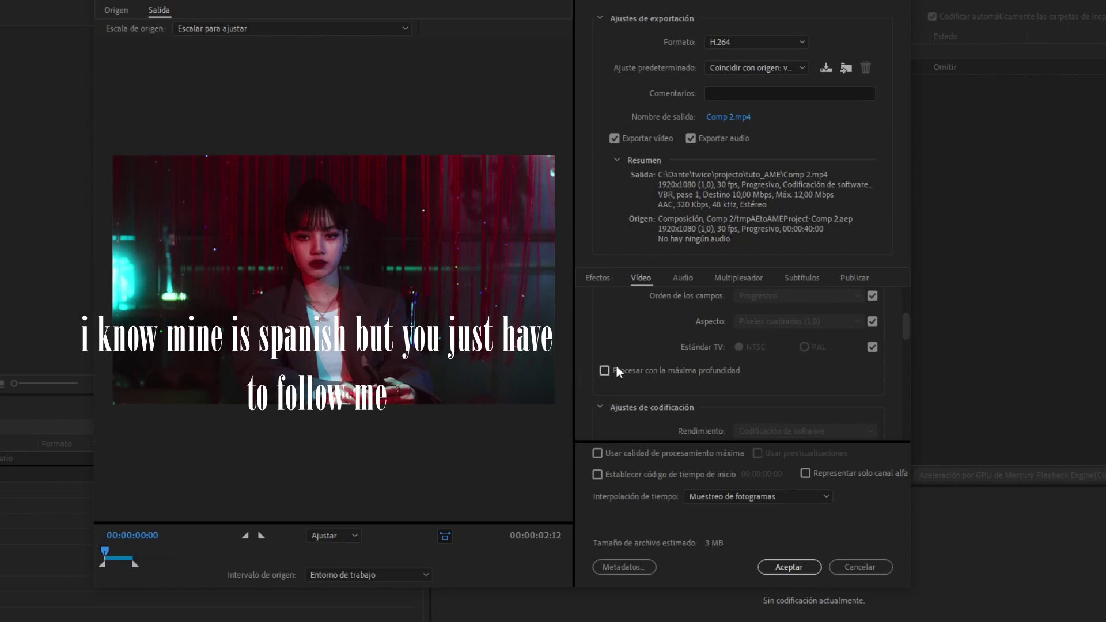
pyautogui.click(604, 369)
pyautogui.scroll(-3, 691, 355)
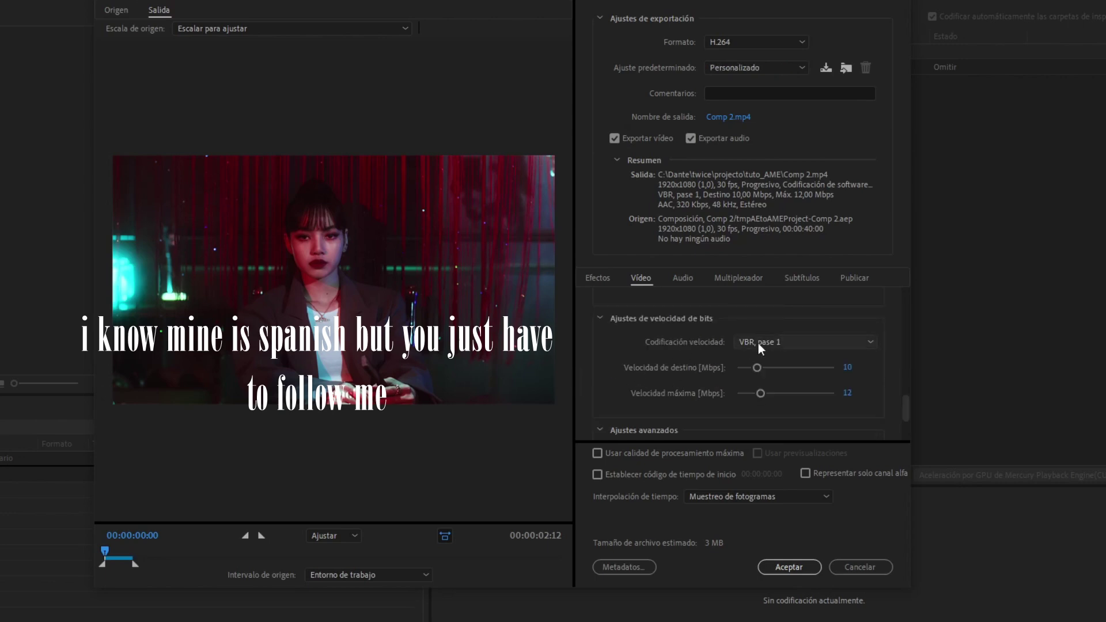
# Step: Set VBR 2-pass bitrate, 9 Mbps target, 30 Mbps maximum, and maximum render quality
pyautogui.click(777, 340)
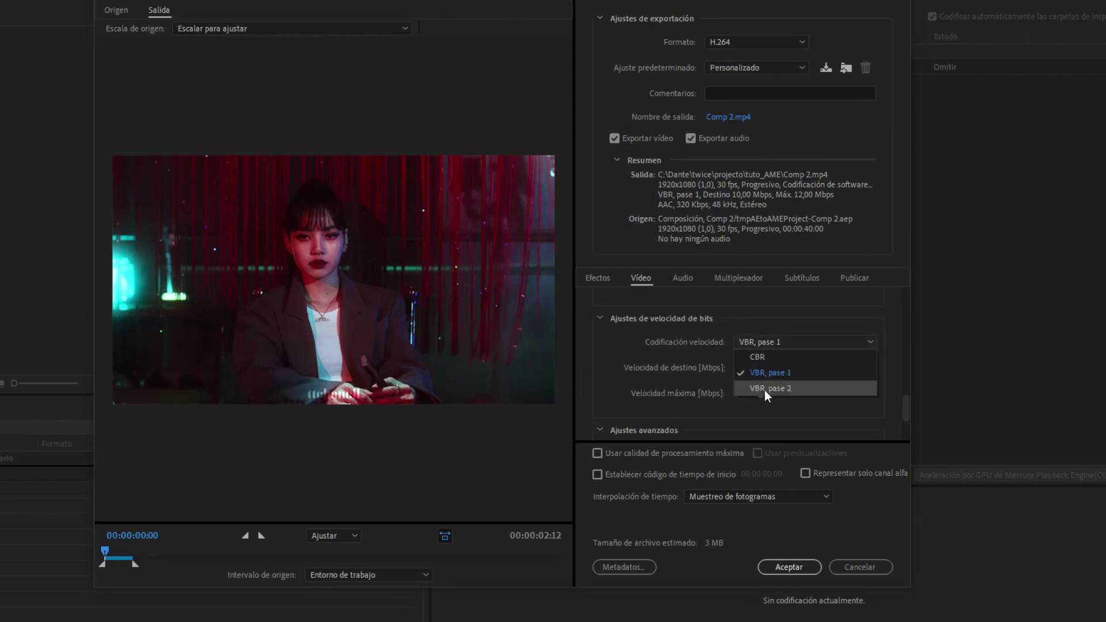
pyautogui.click(769, 390)
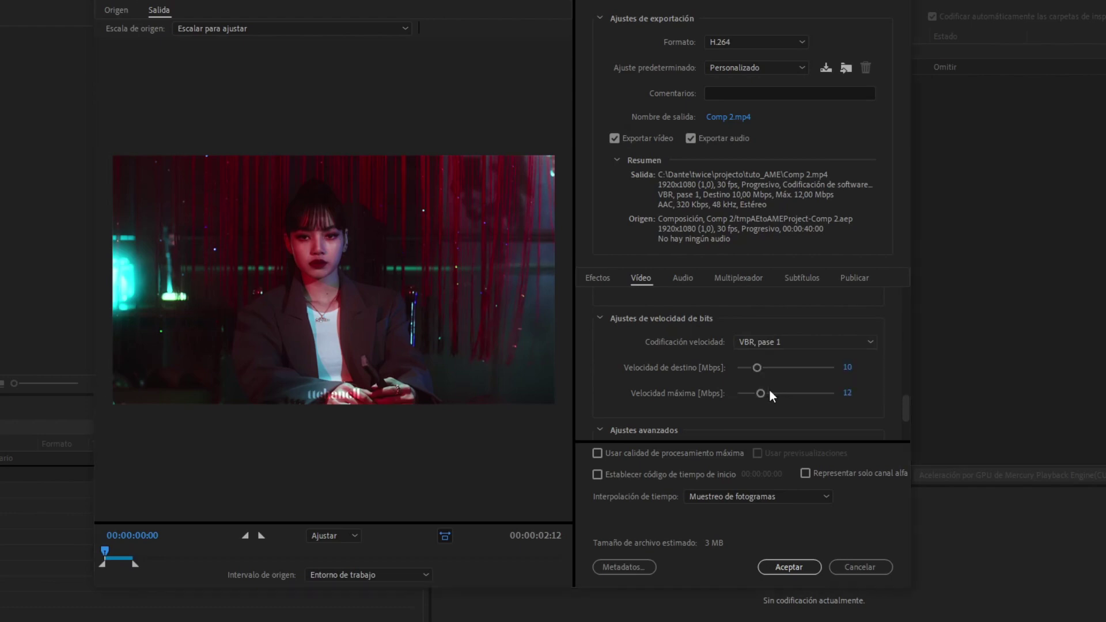
pyautogui.click(847, 367)
pyautogui.write('9')
pyautogui.press('Return')
pyautogui.click(847, 393)
pyautogui.write('35')
pyautogui.press('Return')
pyautogui.click(655, 459)
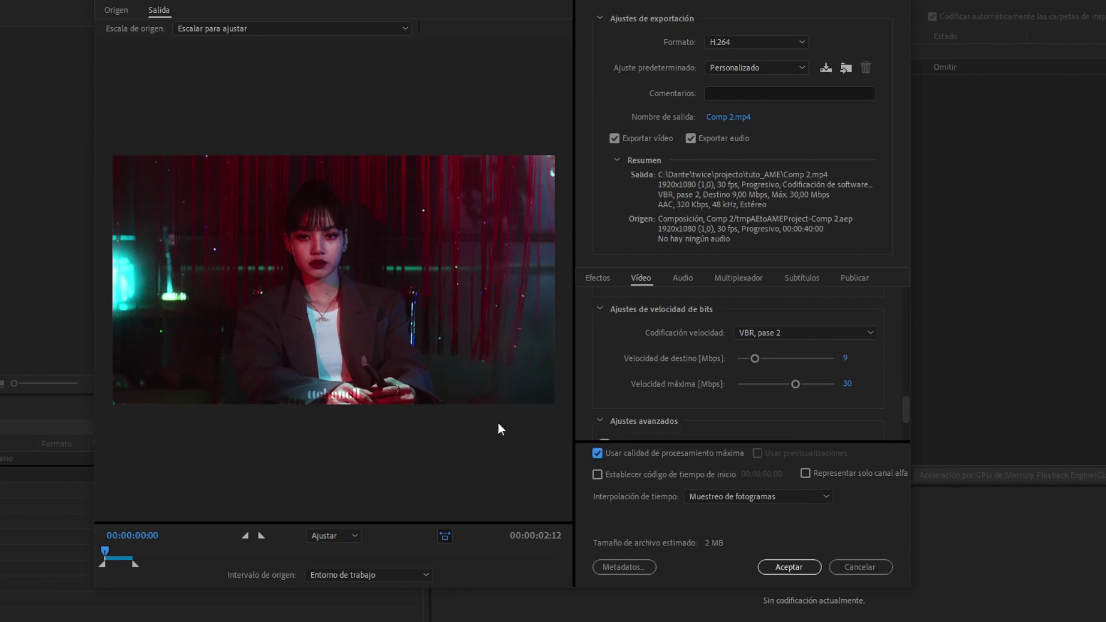
# Step: Accept the export settings and start the queue encoding Comp 2.mp4
pyautogui.click(782, 567)
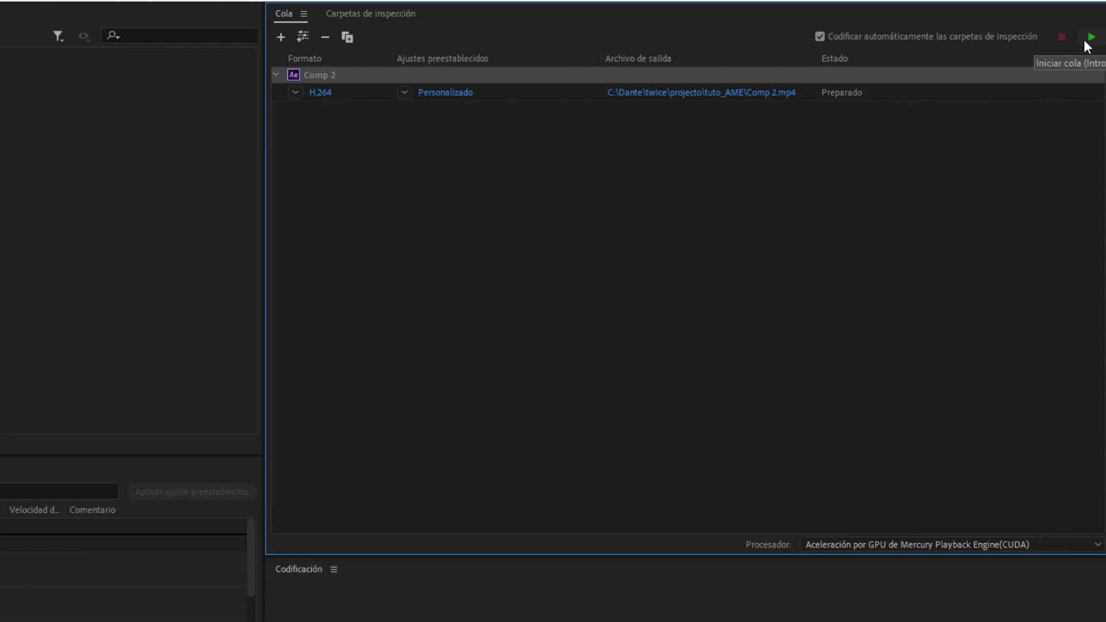
pyautogui.click(1090, 39)
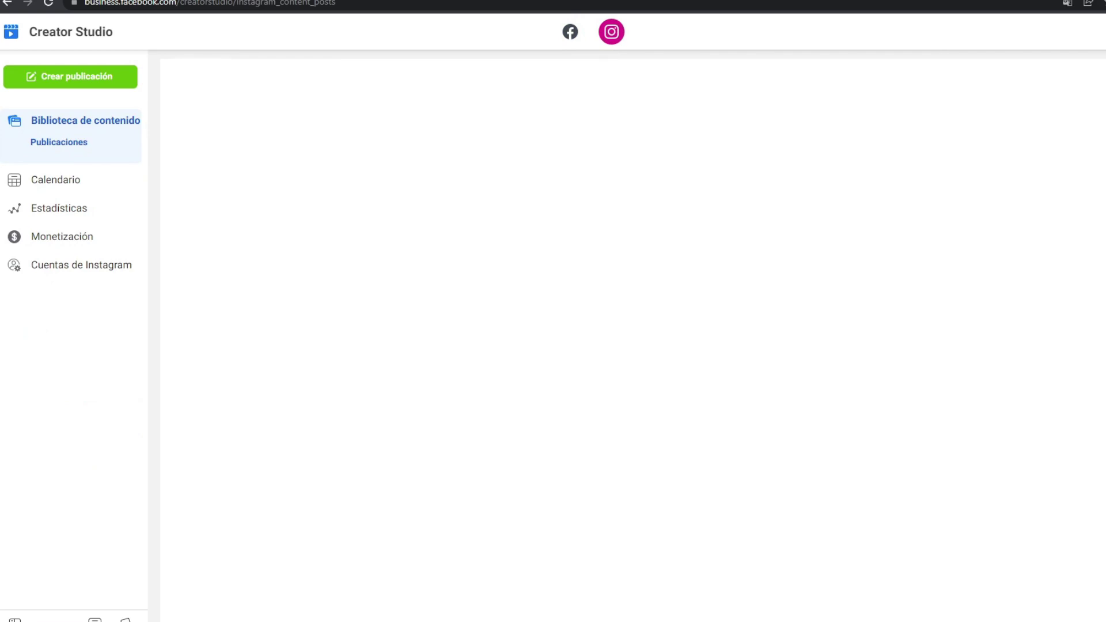
# Step: Start a new Instagram feed post and type the caption 'iasdhbiasbd'
pyautogui.click(128, 84)
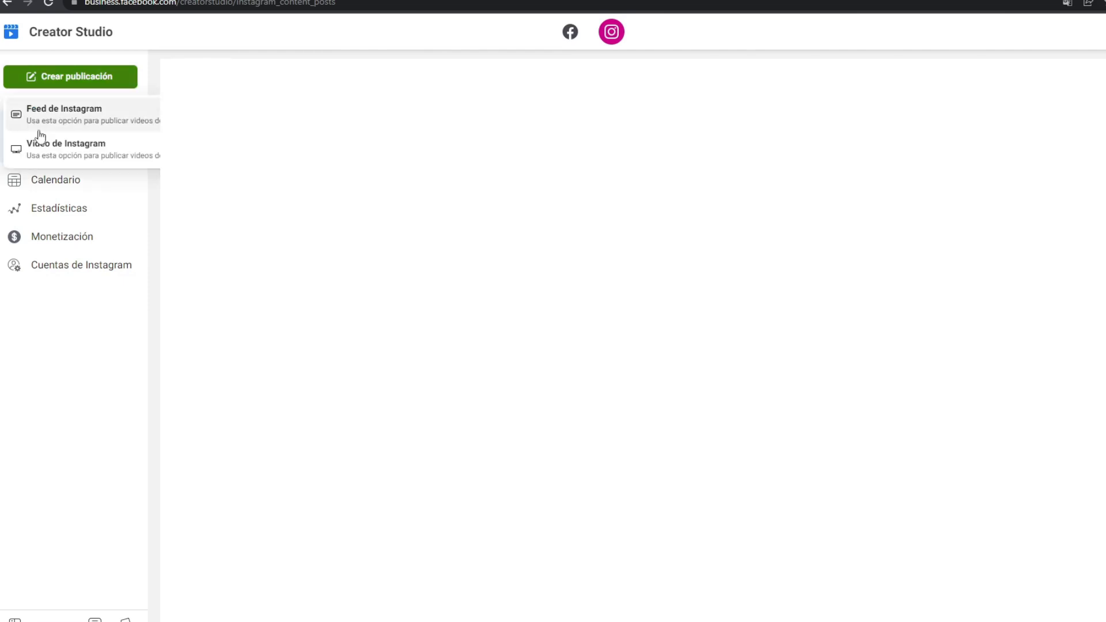
pyautogui.click(91, 120)
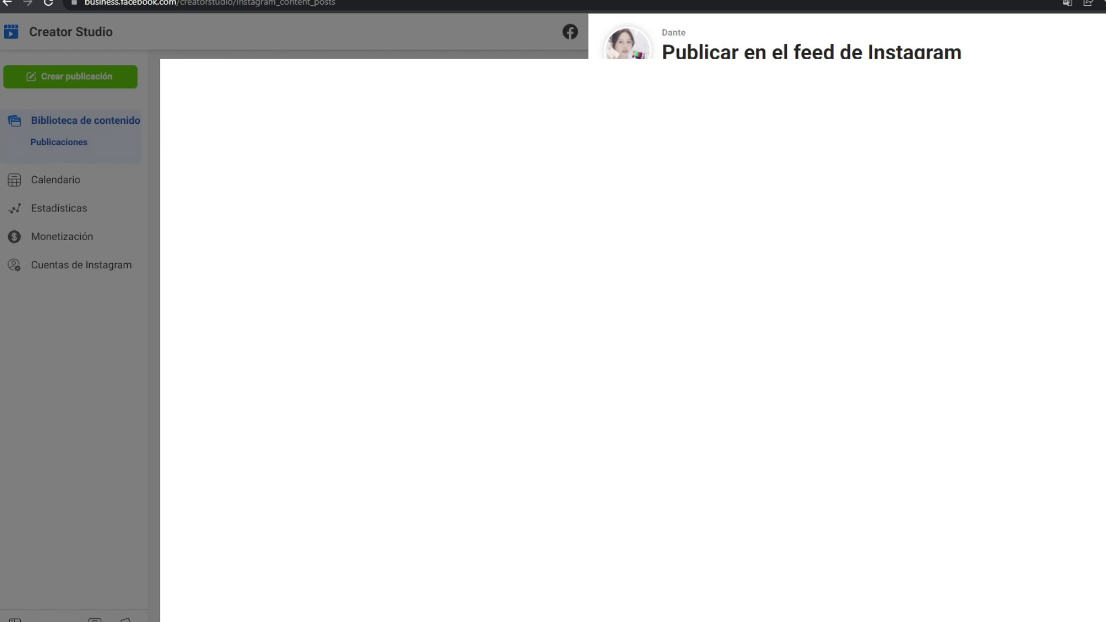
pyautogui.write('iasdhbiasbd')
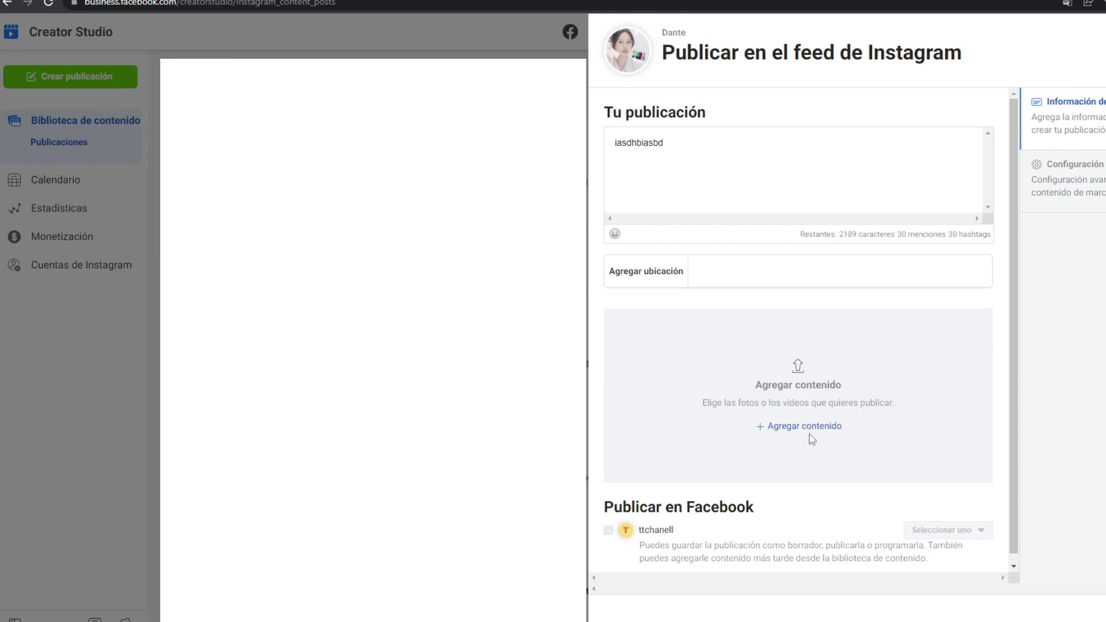
# Step: Try adding a location to the post and back out of the exit warning
pyautogui.click(869, 275)
pyautogui.press('Escape')
pyautogui.click(815, 198)
pyautogui.hotkey('ctrl', 'a')
pyautogui.press('Escape')
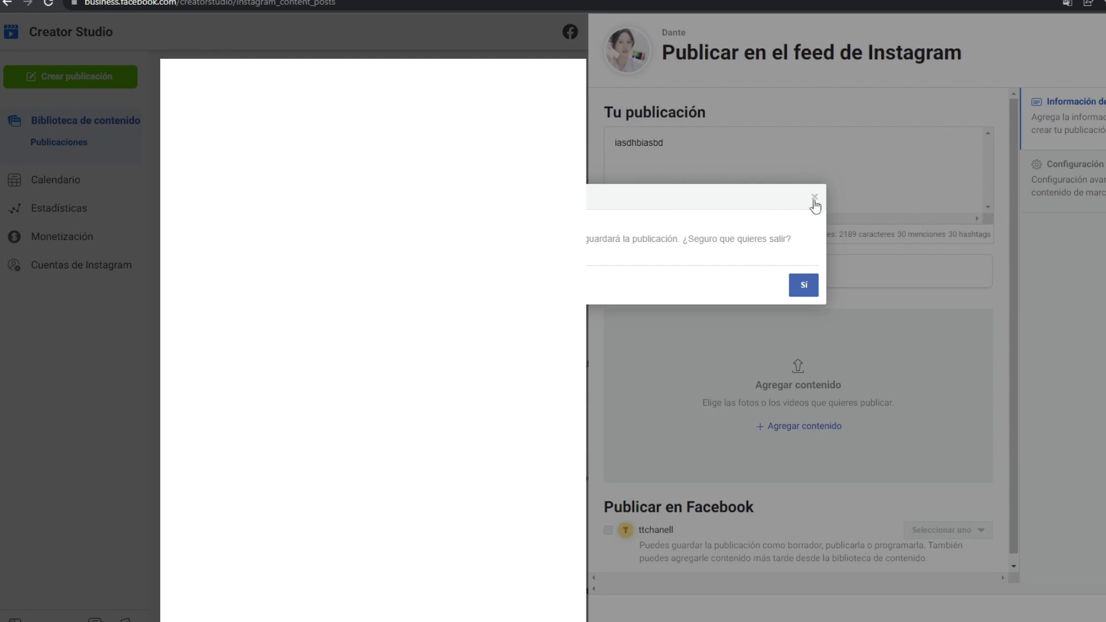
# Step: Close the '¿Seguro que quieres salir?' dialog to stay on the Instagram post
pyautogui.click(814, 198)
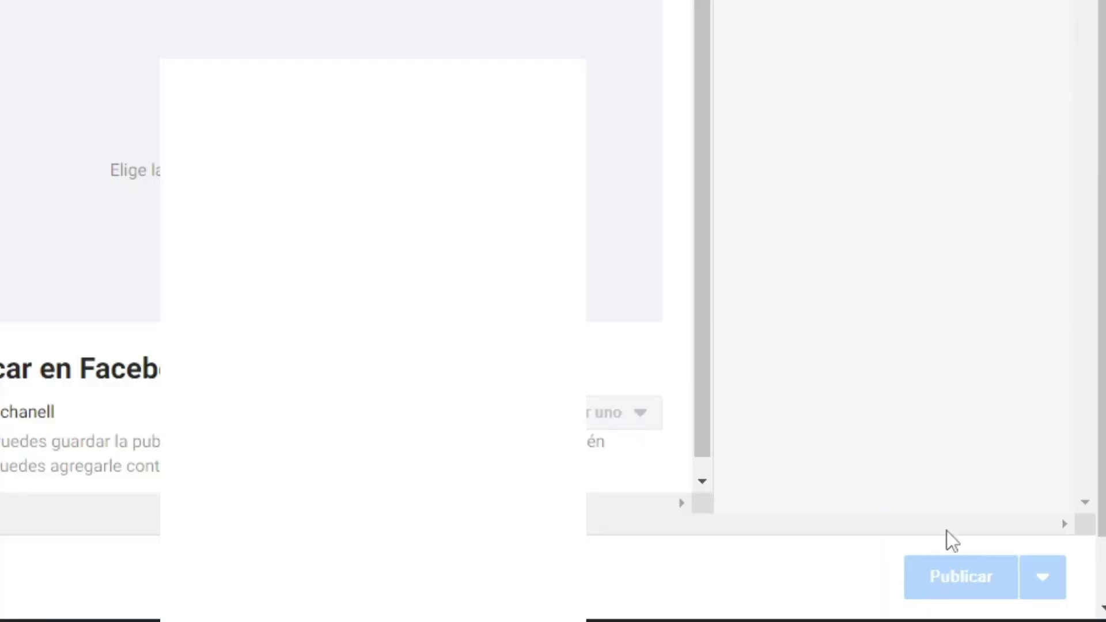